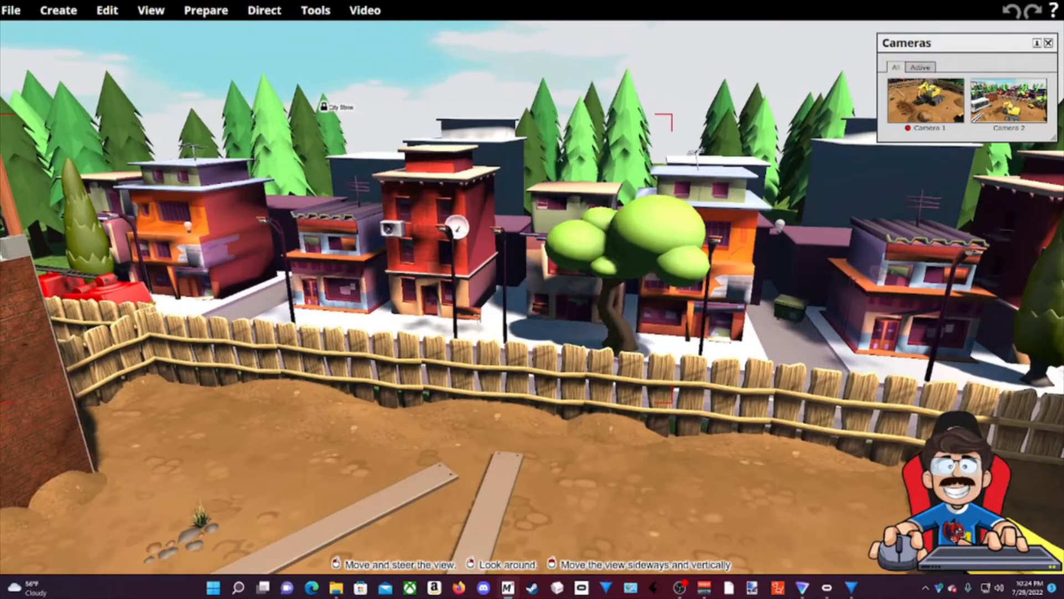
key("Up")
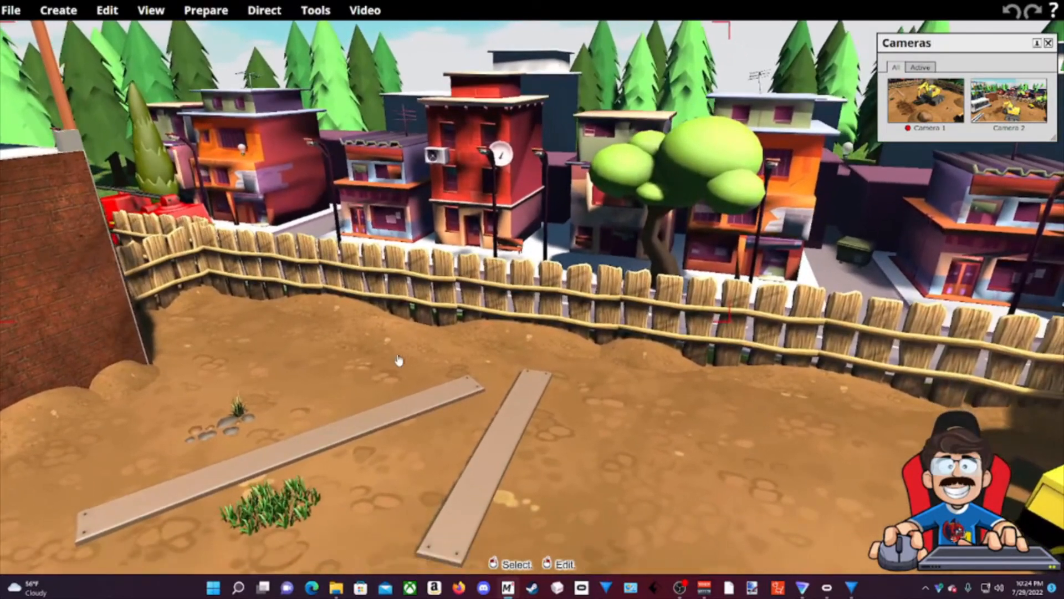
Fly the camera with the arrow keys past the brick wall and building frame, then back to frame the excavator.
key("Left")
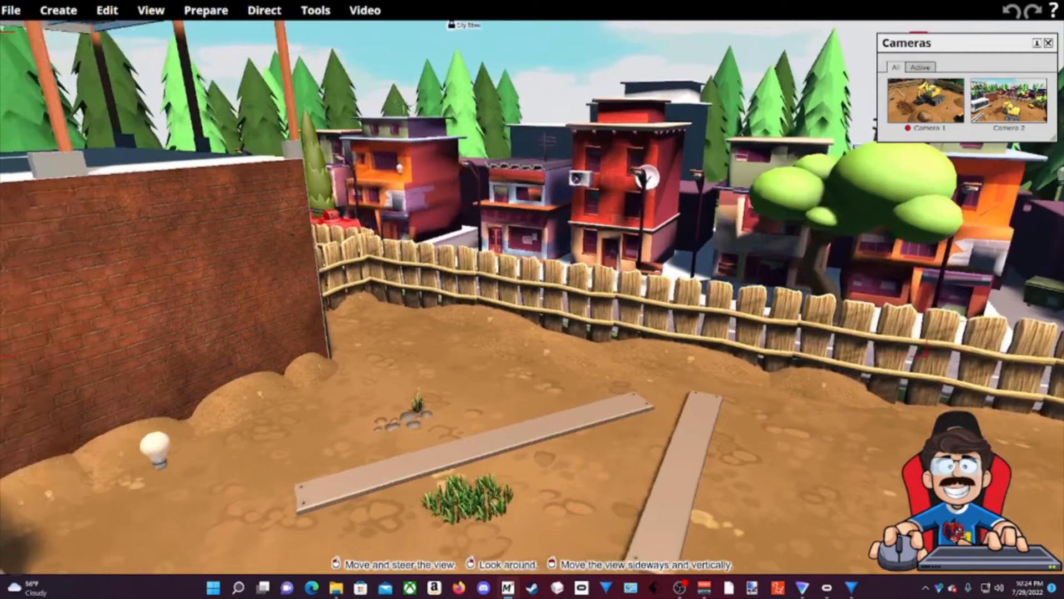
key("Left")
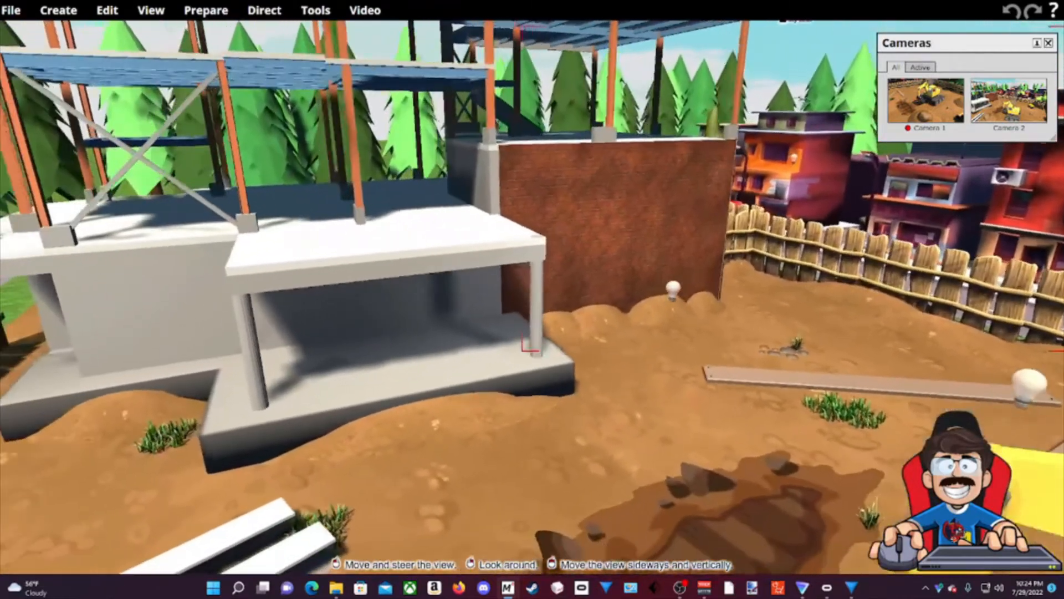
key("Right")
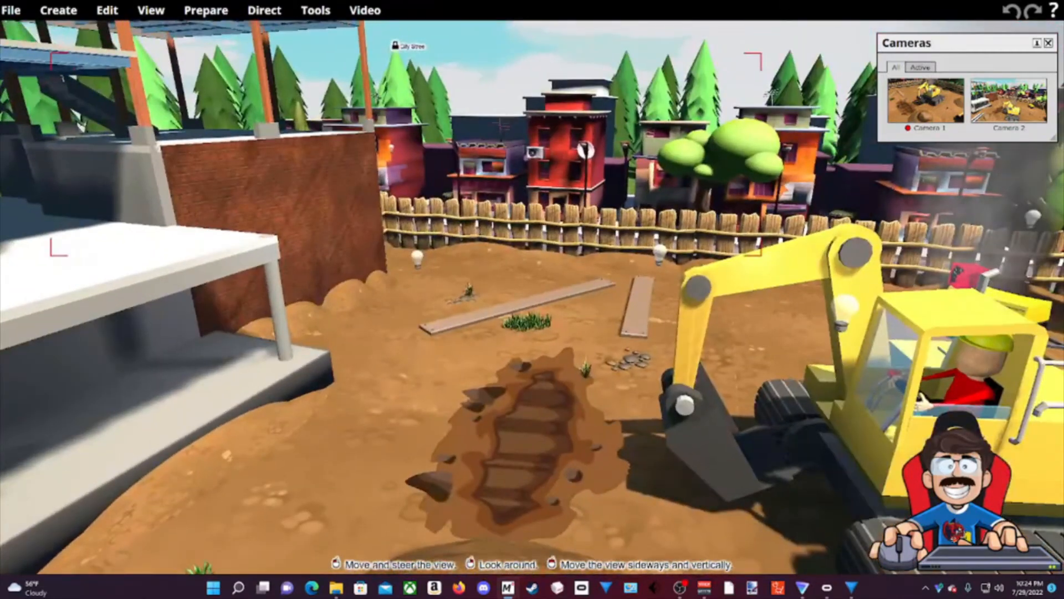
key("Down")
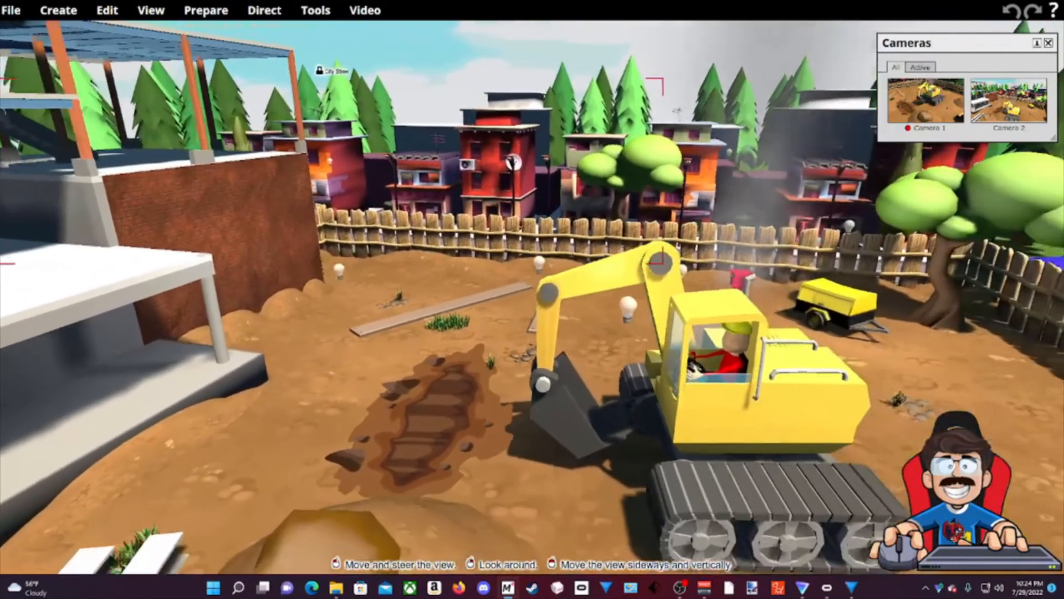
key("Down")
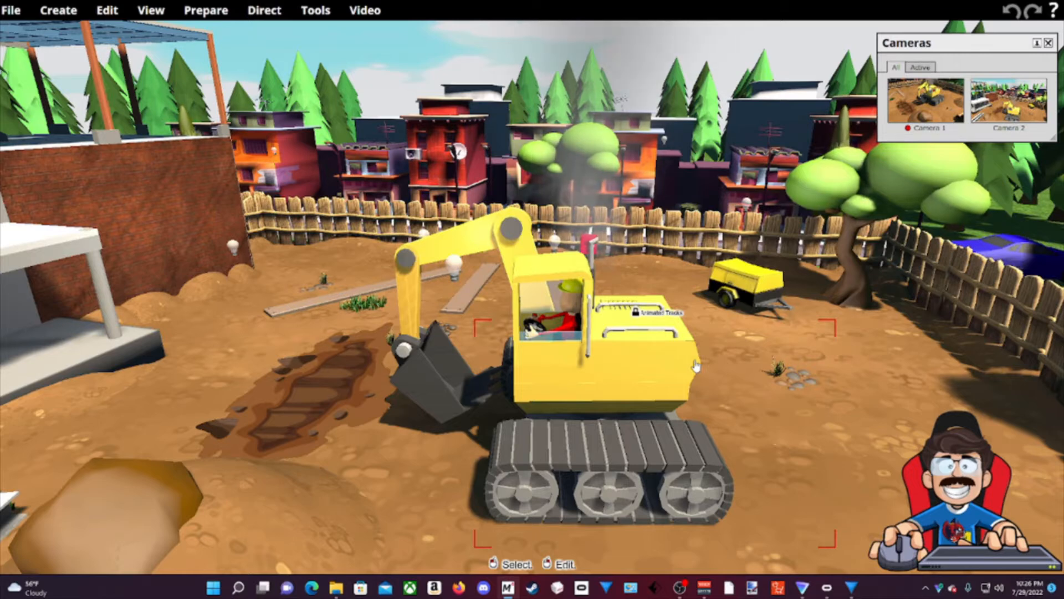
Move the camera in close to the excavator cab to show the helmeted driver at the wheel.
mouse_move(831, 453)
left_mouse_down()
mouse_move(814, 344)
mouse_move(829, 447)
left_mouse_up()
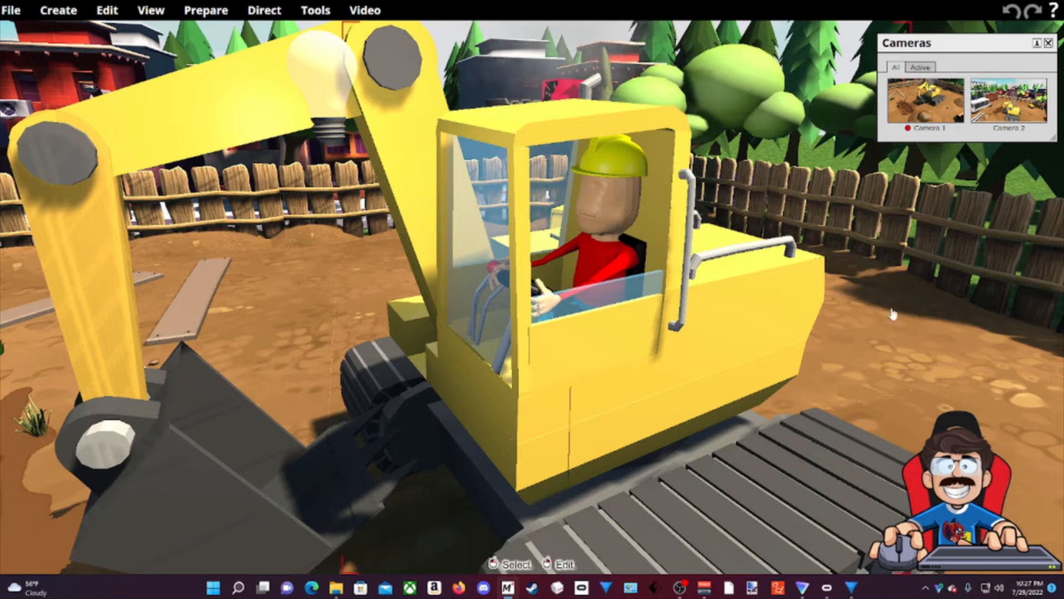
scroll(896, 281, "down", 3)
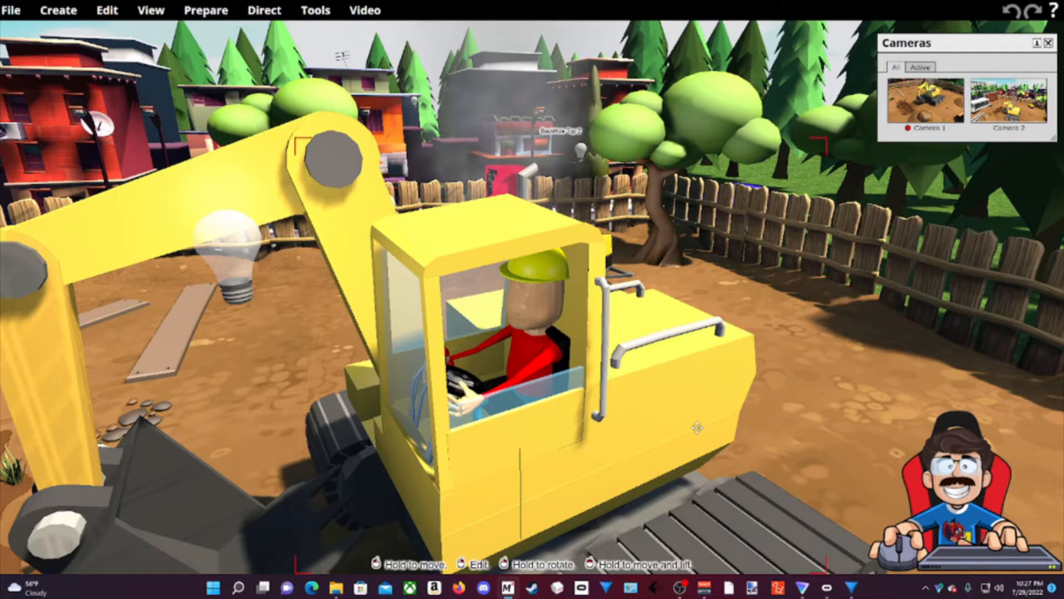
scroll(562, 413, "up", 1)
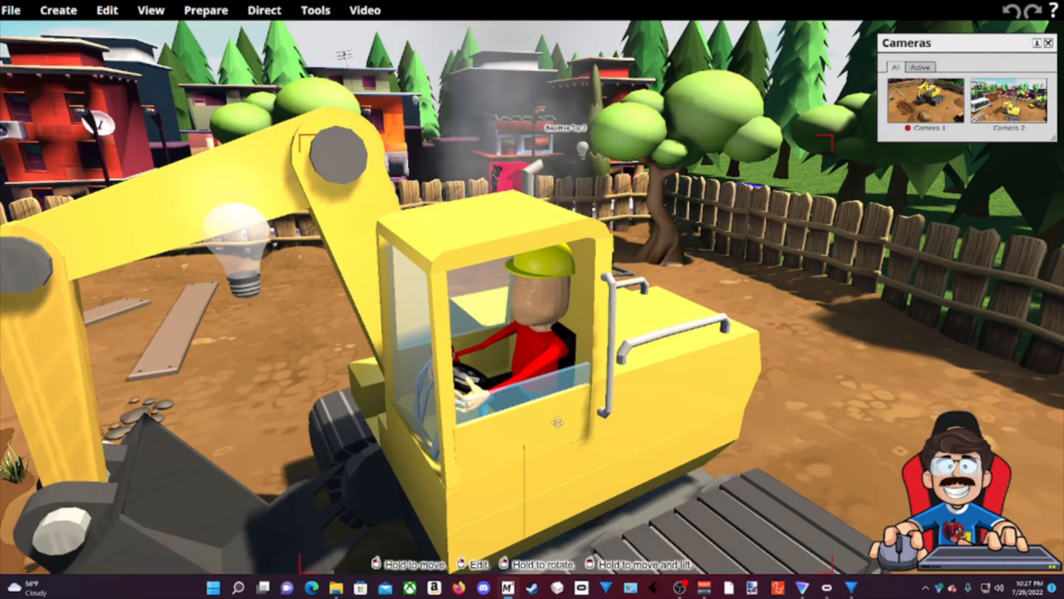
left_click_drag(563, 413, 667, 309)
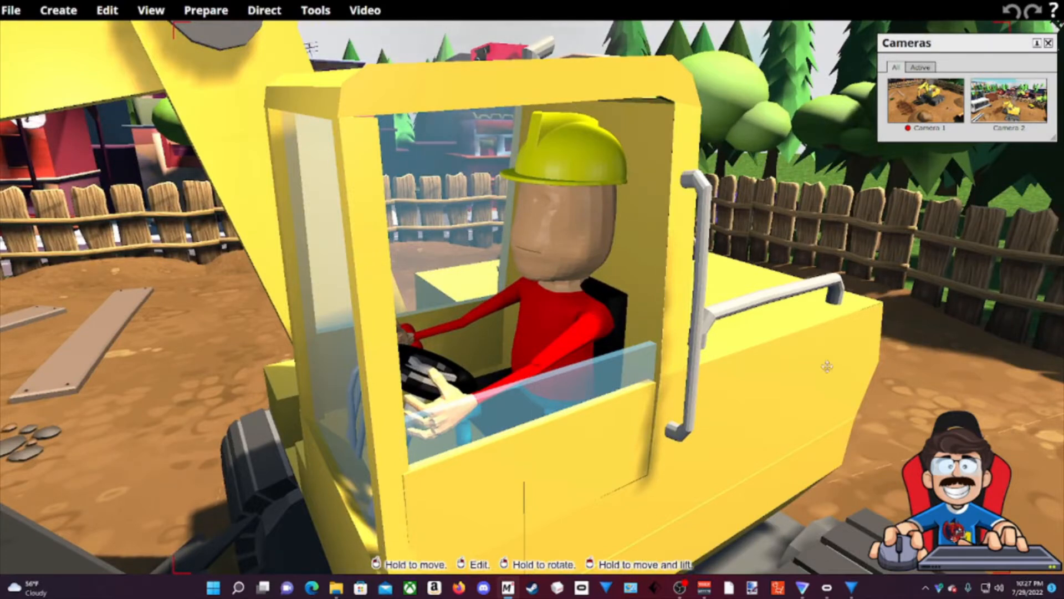
scroll(884, 376, "down", 5)
left_click_drag(884, 376, 868, 300)
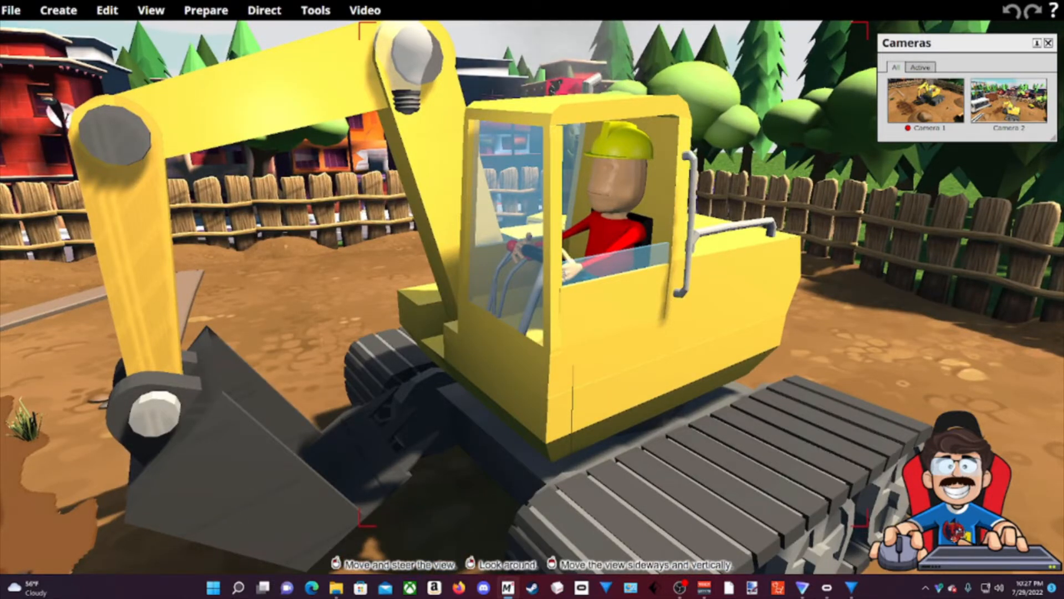
left_click_drag(883, 380, 883, 379)
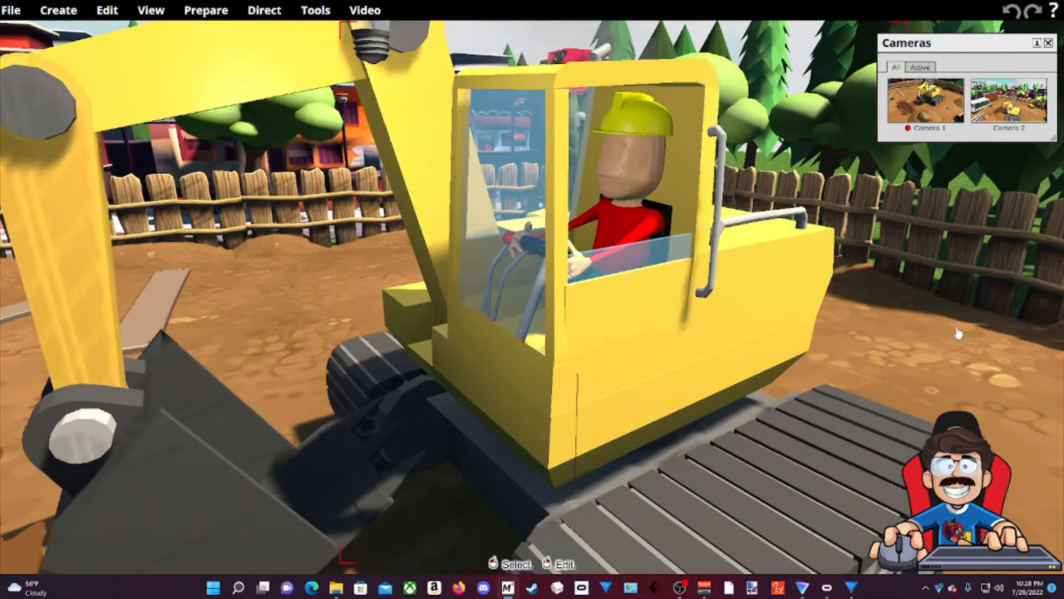
Reframe the view around the excavator and move into the cab for a close look at the driver.
left_click_drag(958, 333, 1014, 416)
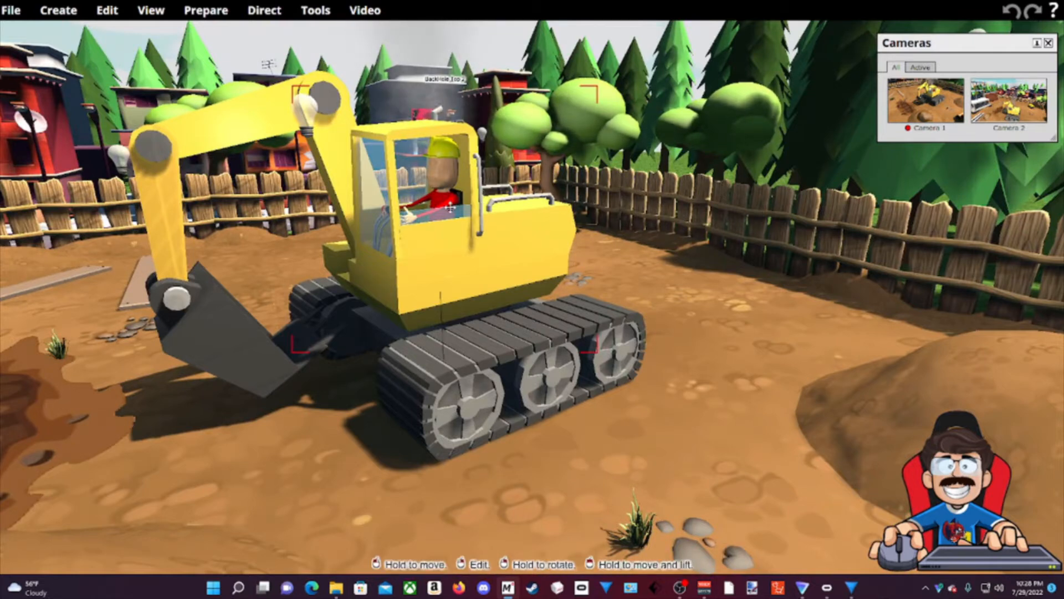
middle_click_drag(579, 223, 554, 230)
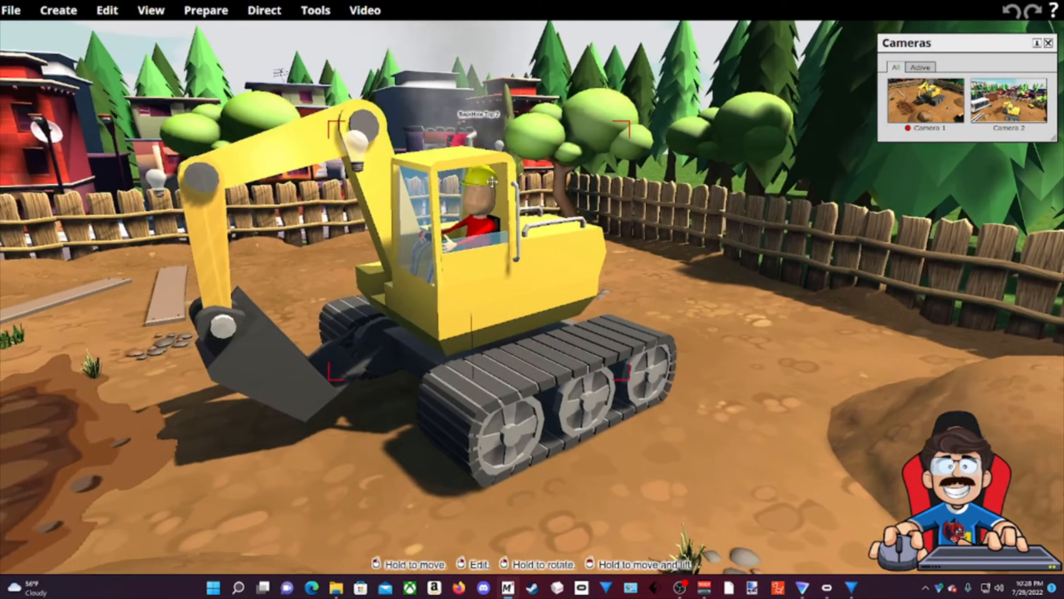
middle_click_drag(483, 211, 714, 307)
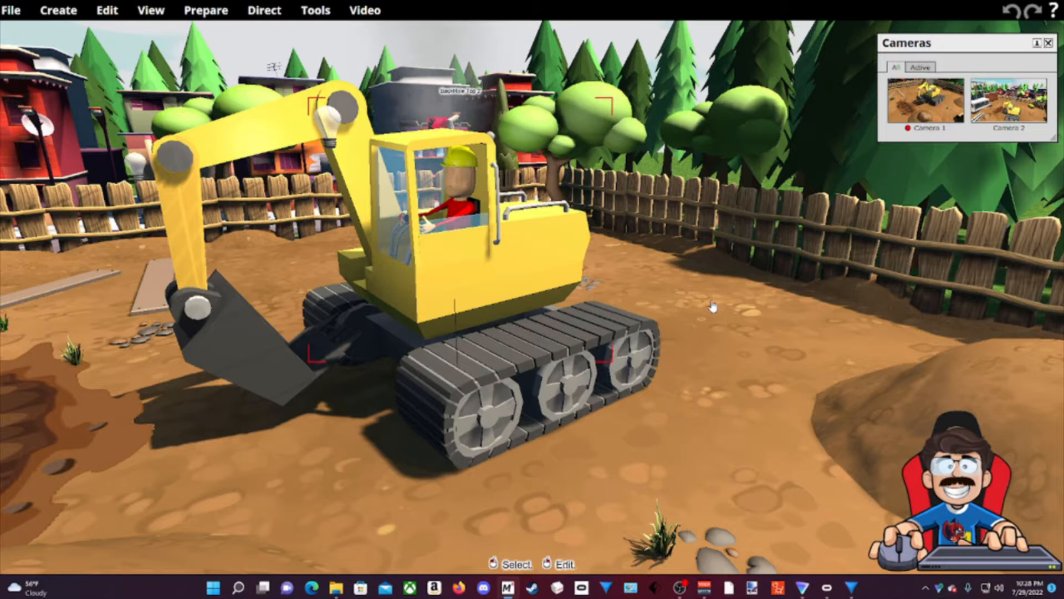
middle_click_drag(682, 326, 654, 327)
left_click_drag(654, 327, 654, 239)
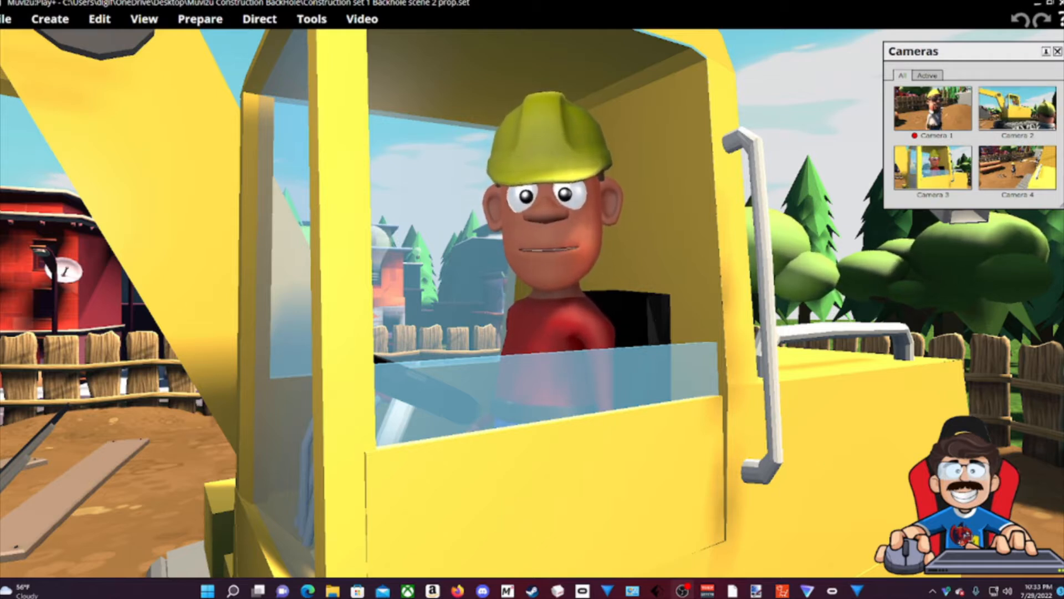
Raise the view above the cab so the driver and bucket are framed in close-up.
middle_click_drag(532, 299, 483, 197)
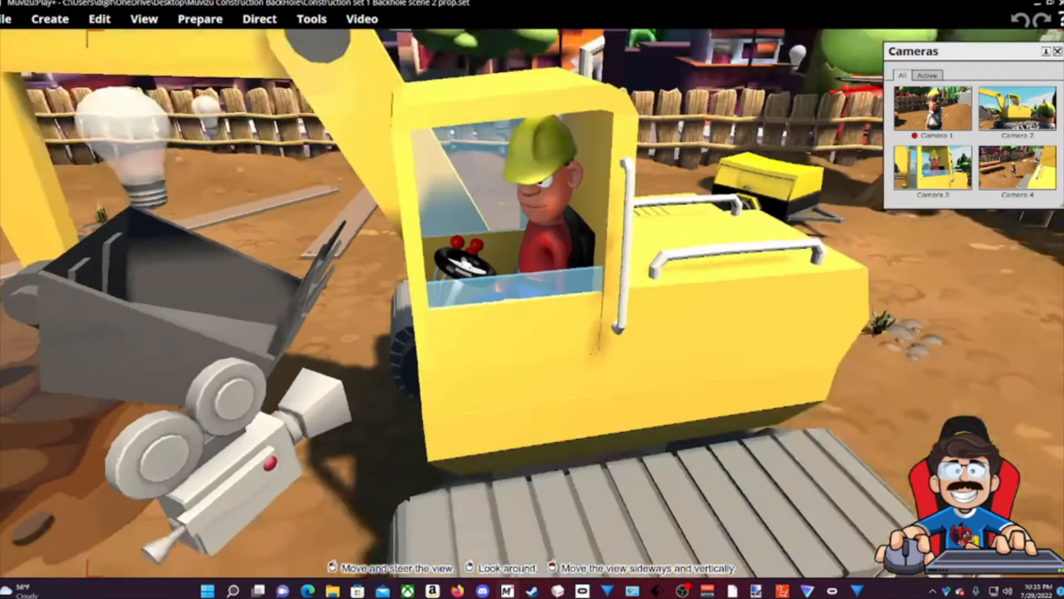
Pull the camera back from the cab until the whole excavator, tracks and wheels included, is in view.
left_click_drag(868, 382, 868, 382)
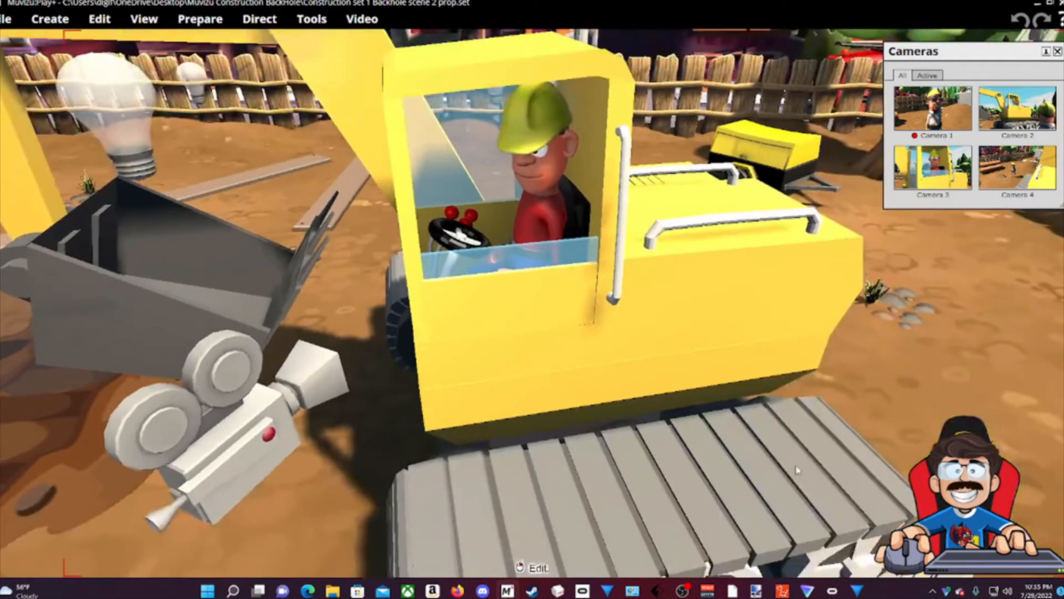
scroll(868, 381, "down", 5)
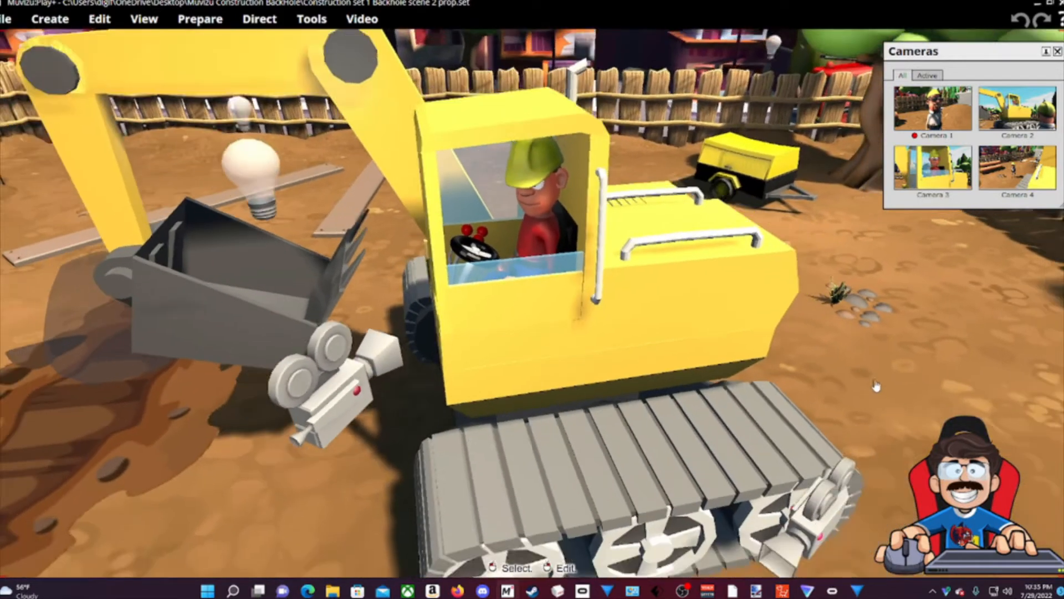
scroll(870, 318, "up", 5)
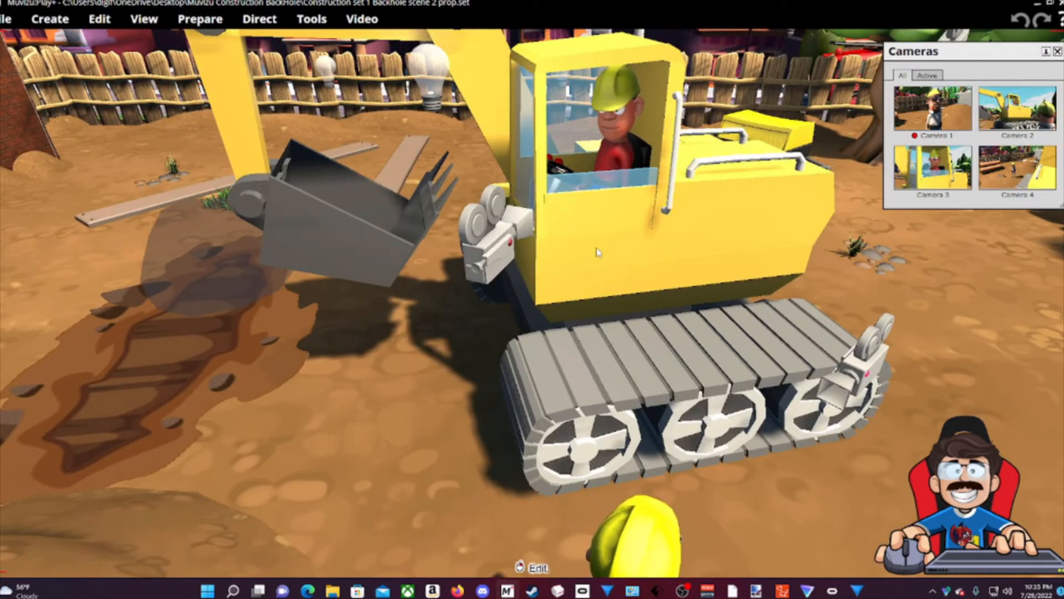
left_click_drag(597, 252, 510, 291)
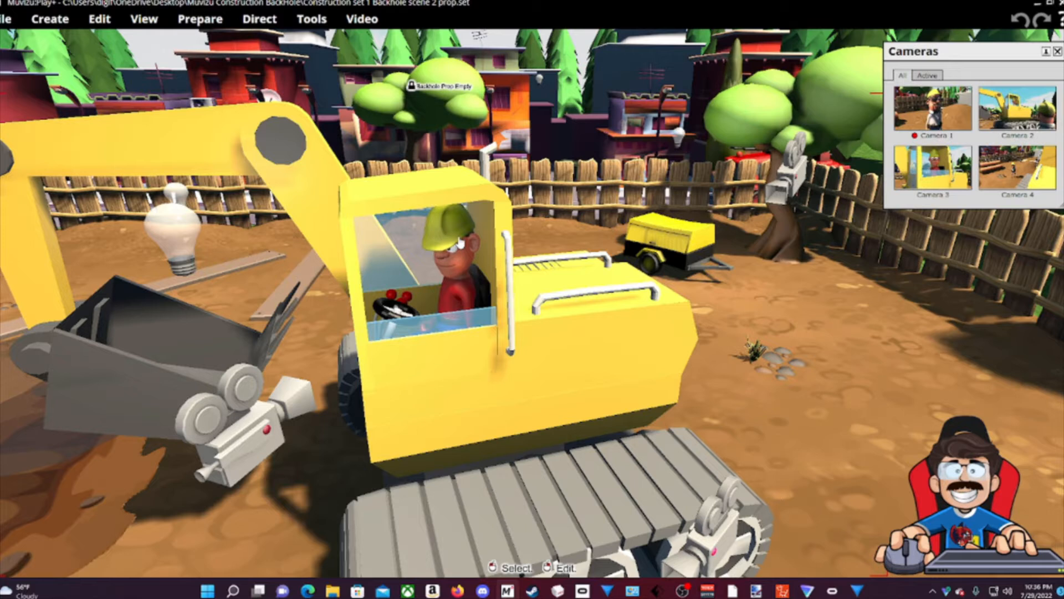
Turn the view around the site to frame the hard-hat worker beside a camera prop and the excavator.
middle_click_drag(744, 267, 831, 233)
right_click_drag(831, 233, 762, 239)
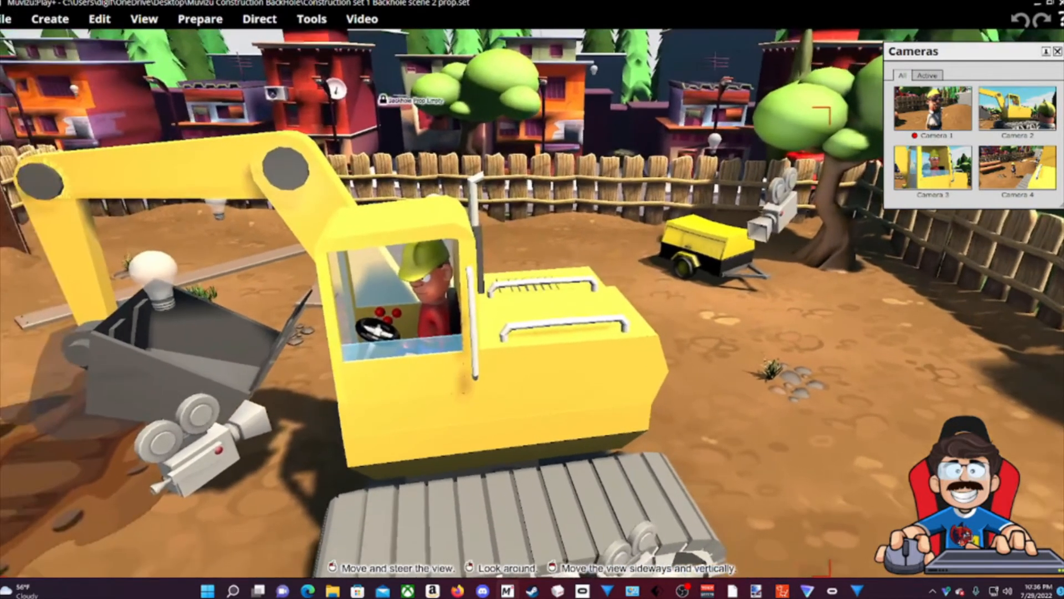
left_click_drag(762, 240, 571, 266)
middle_click_drag(571, 266, 513, 298)
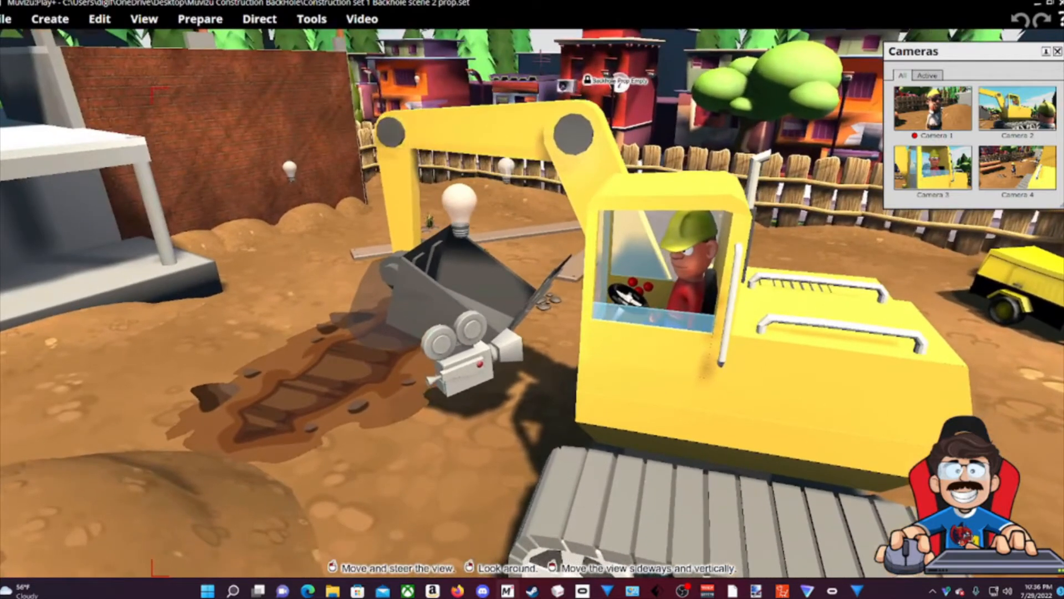
left_click_drag(512, 298, 628, 282)
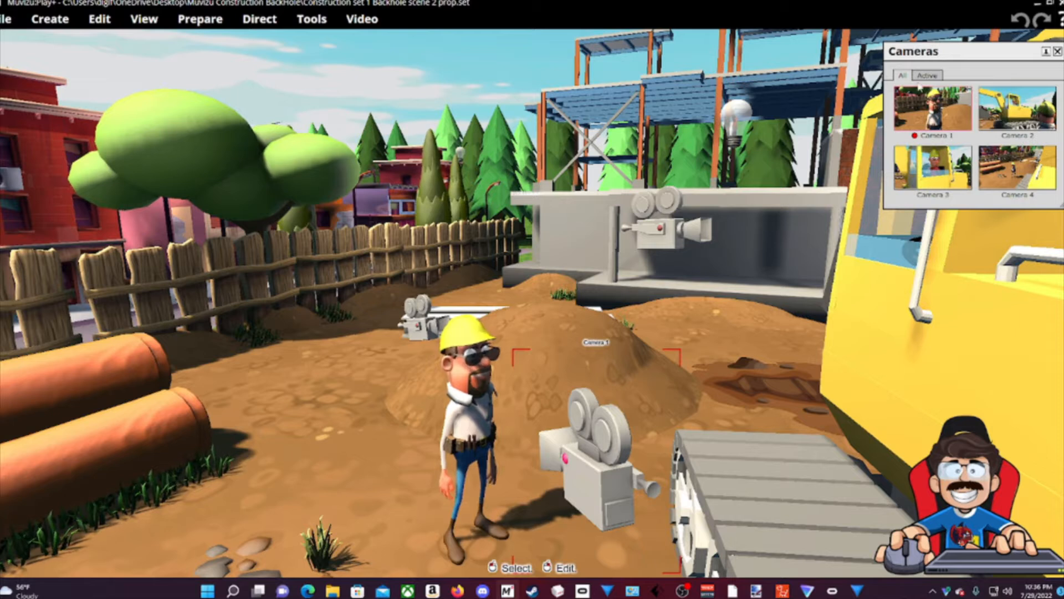
Move the Cameras panel toward the centre and bring the view round to face the excavator cab.
left_click_drag(954, 51, 730, 67)
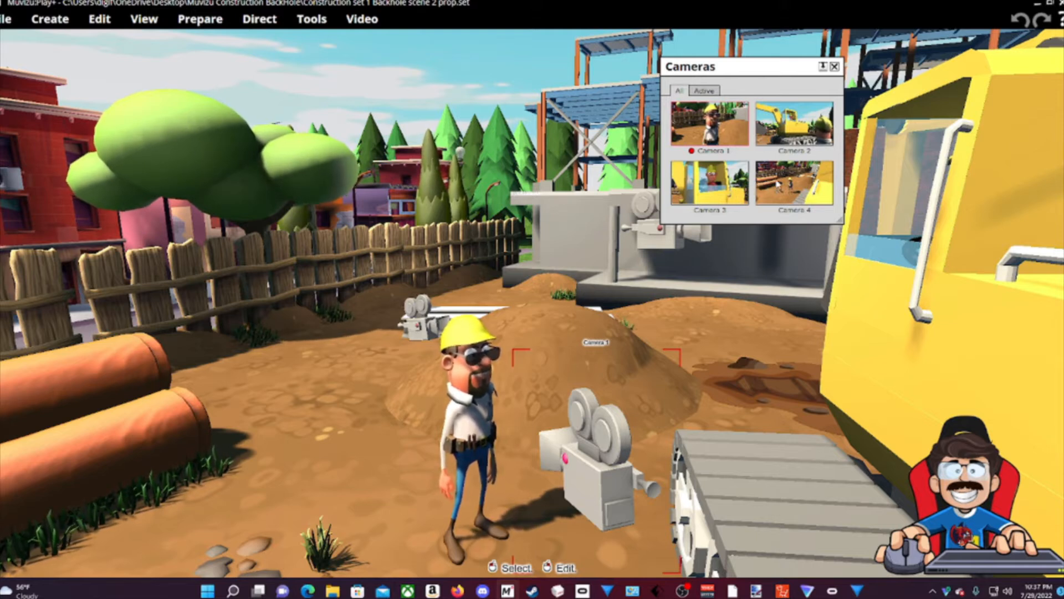
middle_click_drag(760, 244, 654, 243)
right_click_drag(499, 399, 721, 399)
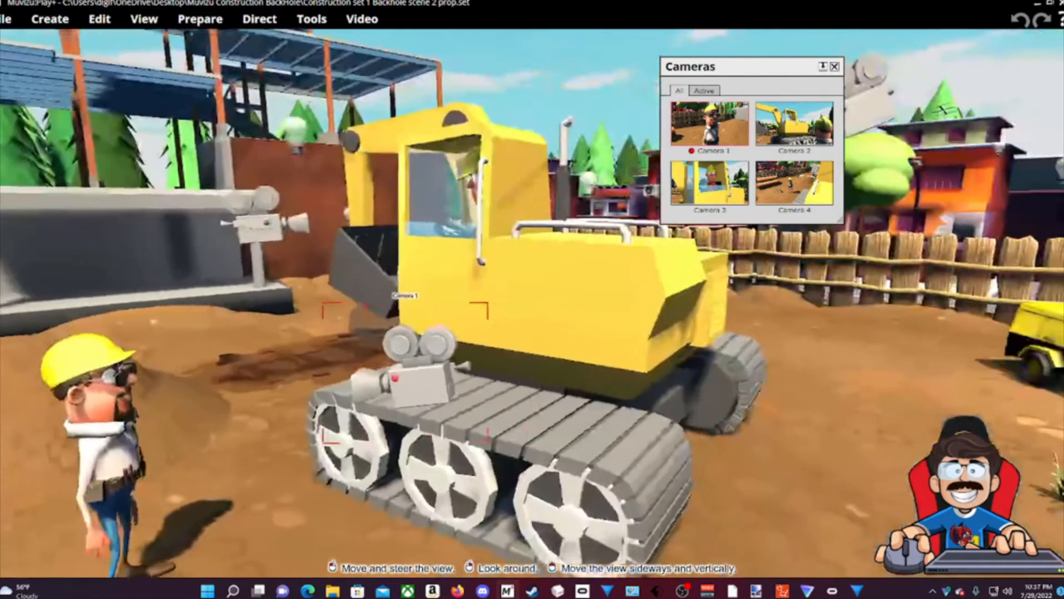
middle_click_drag(720, 399, 635, 399)
left_click_drag(634, 399, 635, 356)
right_click_drag(635, 356, 784, 311)
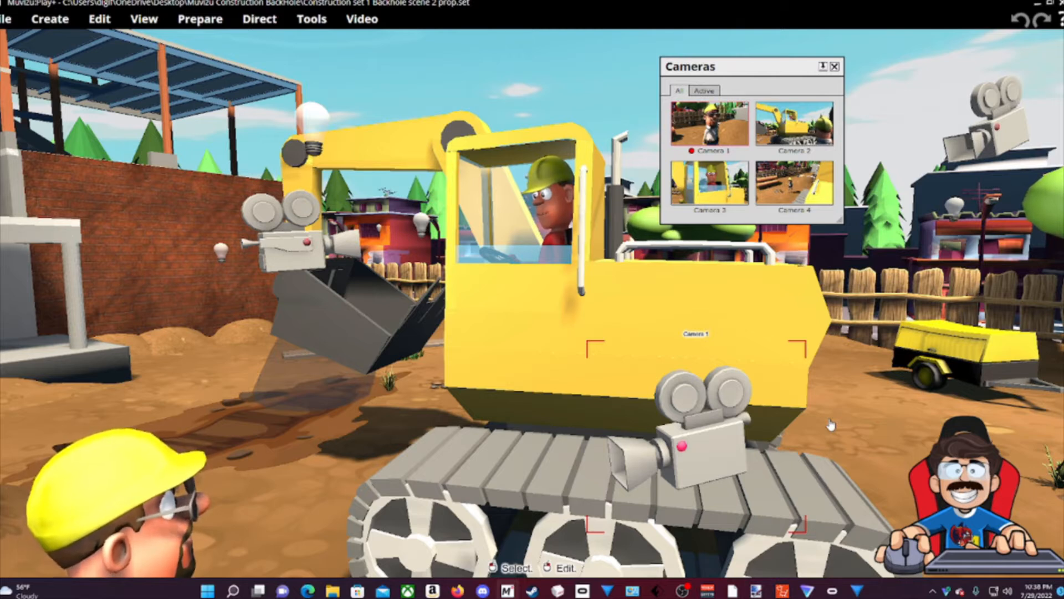
Select the driver in the excavator cab and drag him out onto the track.
left_click_drag(880, 449, 689, 342)
left_click(689, 342)
left_click_drag(477, 183, 516, 333)
Swing and zoom the view around the excavator, opening and dismissing an object's options menu.
right_click_drag(701, 399, 485, 302)
scroll(501, 321, "up", 5)
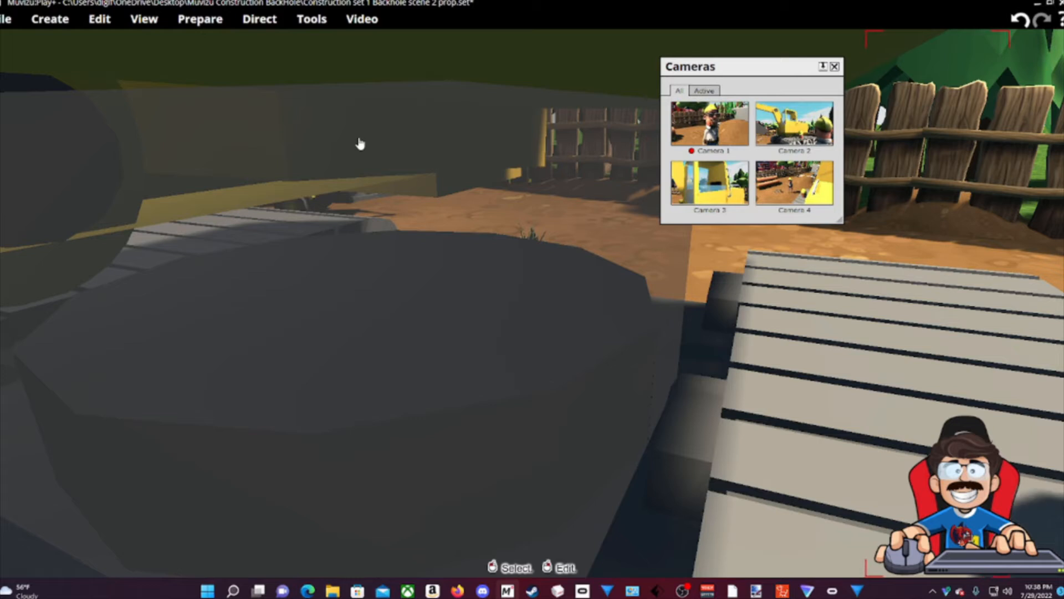
scroll(343, 183, "down", 3)
scroll(342, 201, "up", 3)
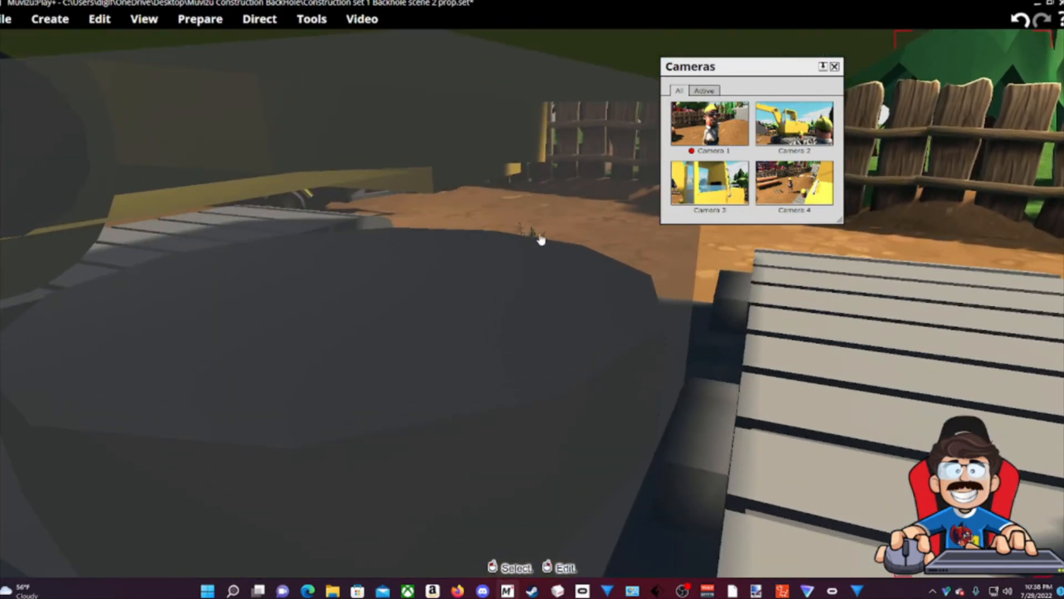
right_click(521, 238)
key("Escape")
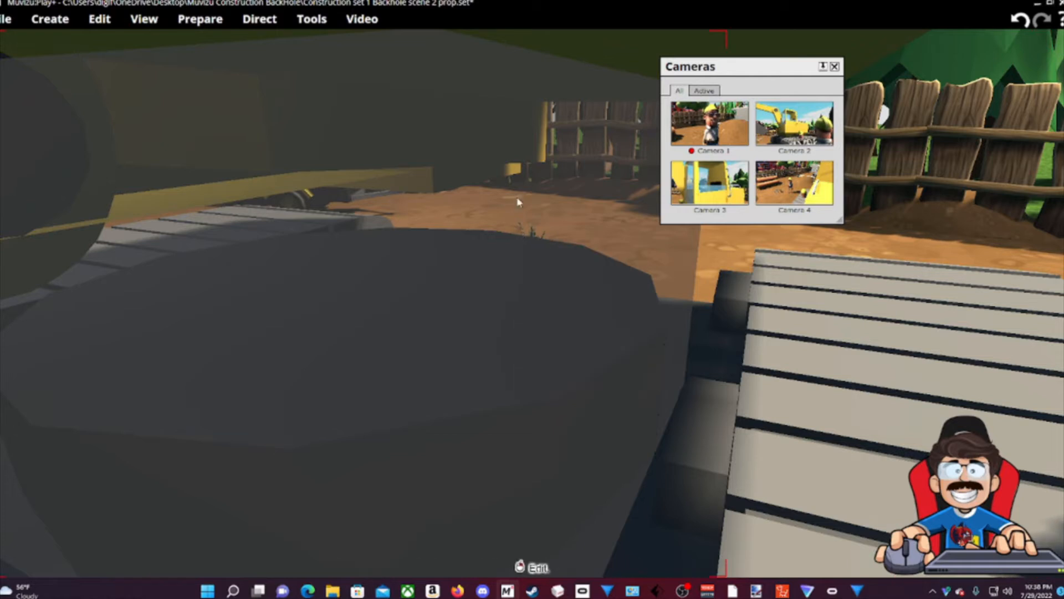
scroll(259, 291, "down", 3)
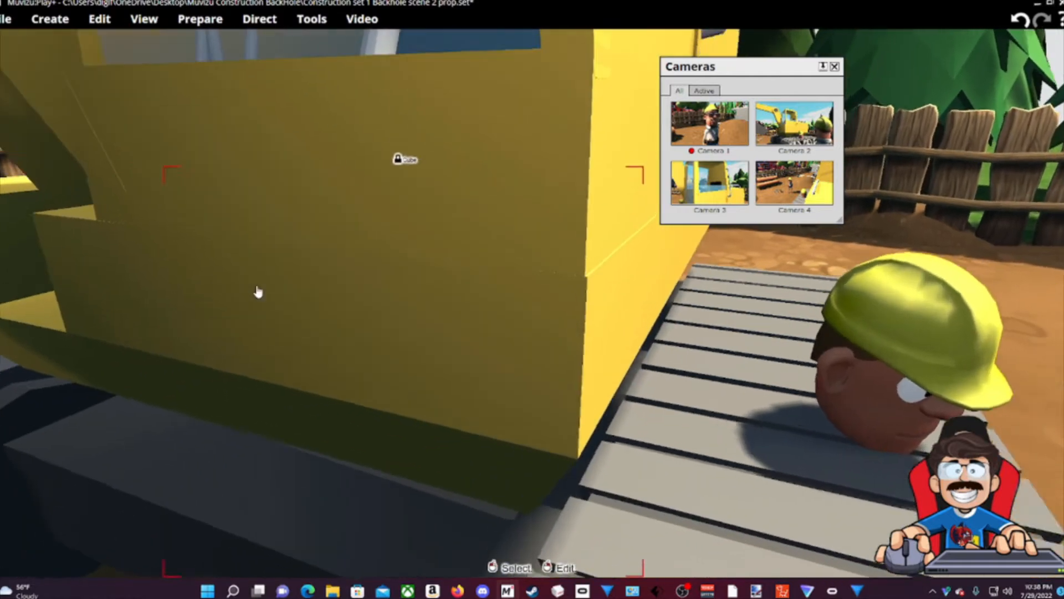
key("Right")
key("Right")
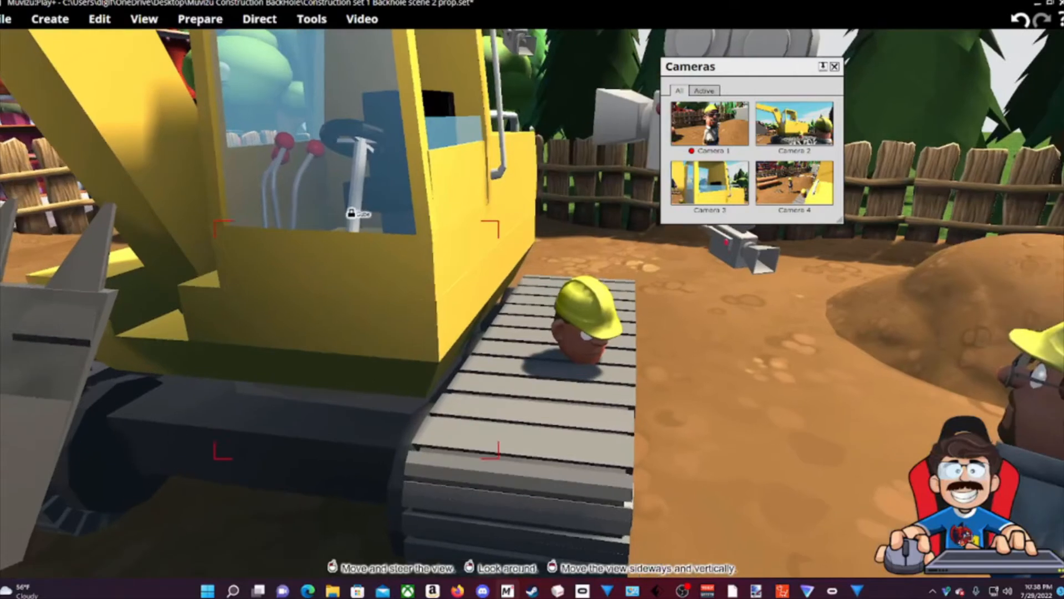
Drag the driver off the track and drop him back into the cab seat at the wheel, then reselect him.
left_click_drag(579, 318, 801, 302)
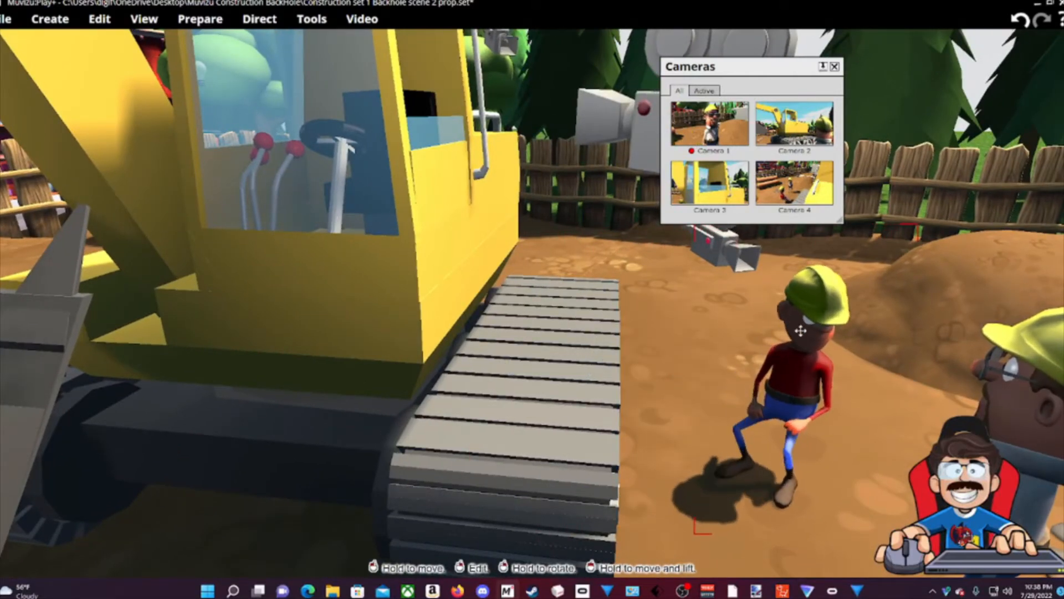
left_click_drag(776, 377, 532, 111)
key("Down")
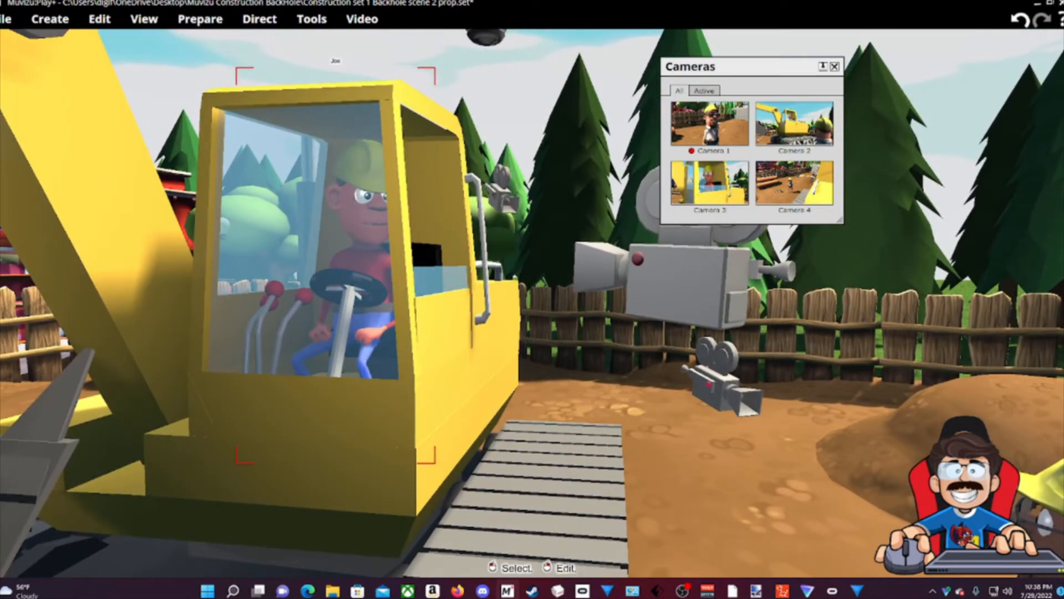
key("Up")
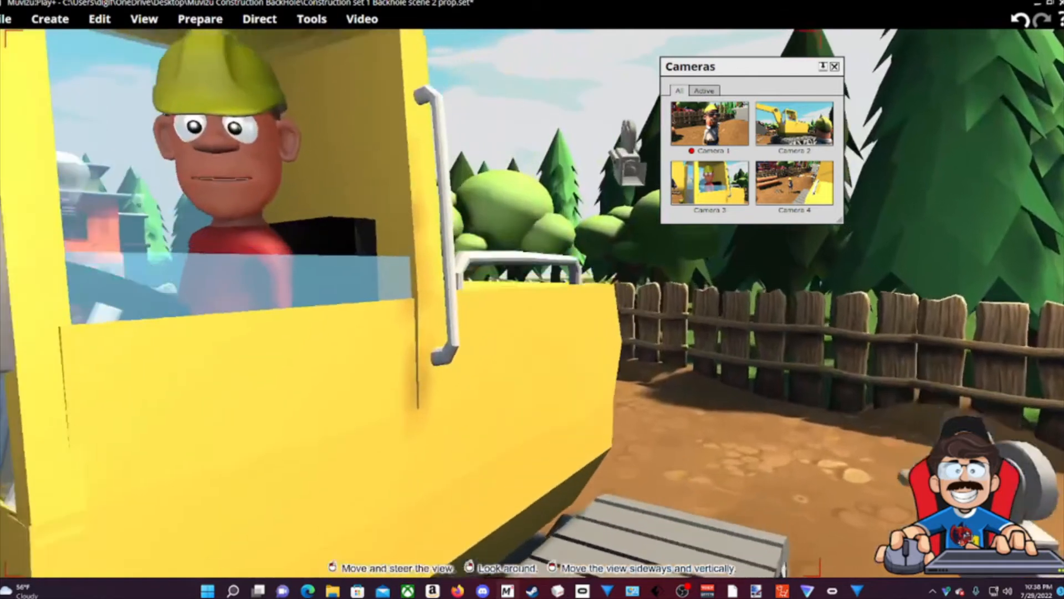
left_click_drag(575, 296, 575, 295)
left_click(575, 296)
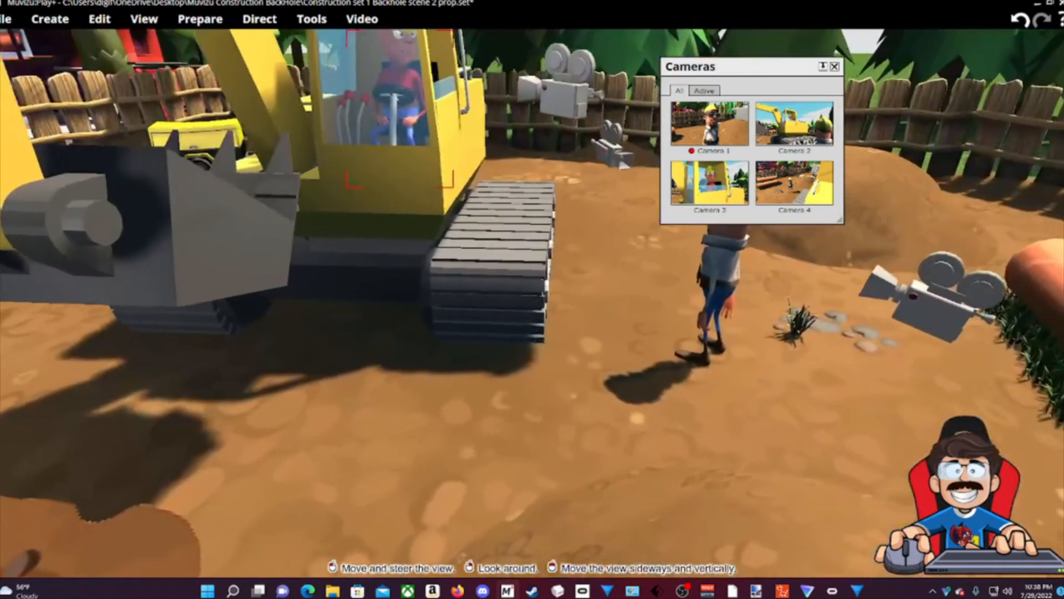
Pull back to a wide ground view, then move forward across the site toward the excavator cab.
left_click_drag(982, 235, 982, 235)
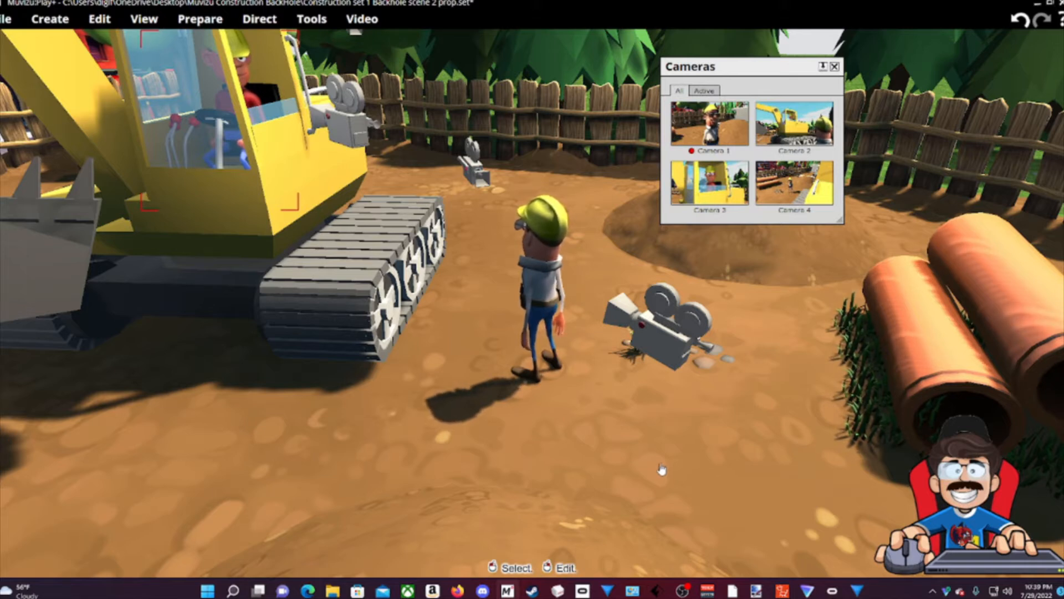
left_click_drag(661, 469, 615, 436)
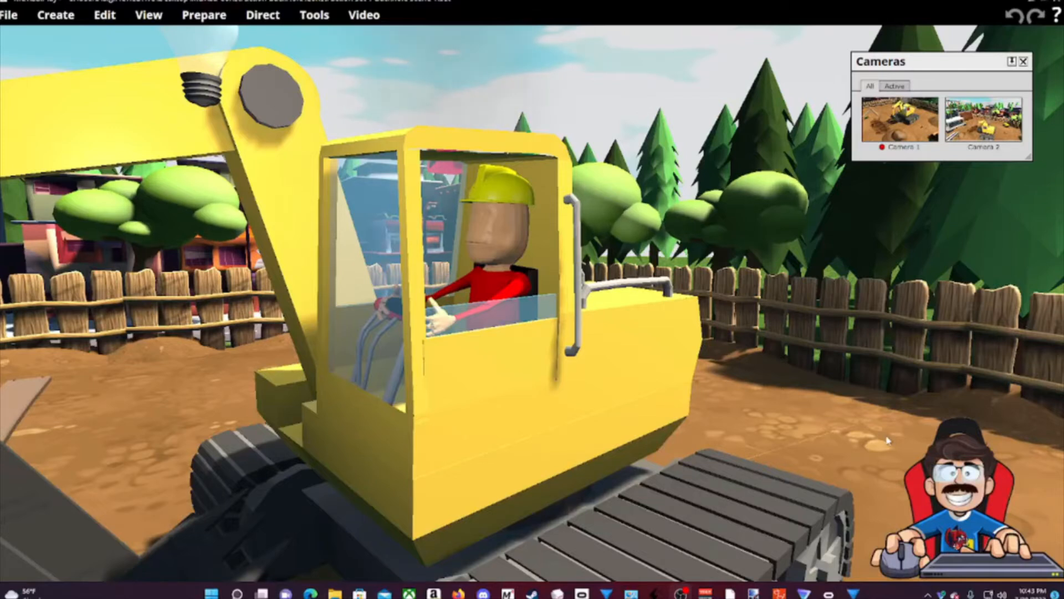
Select the yellow excavator and pull the view back to show it whole.
right_click_drag(888, 441, 834, 447)
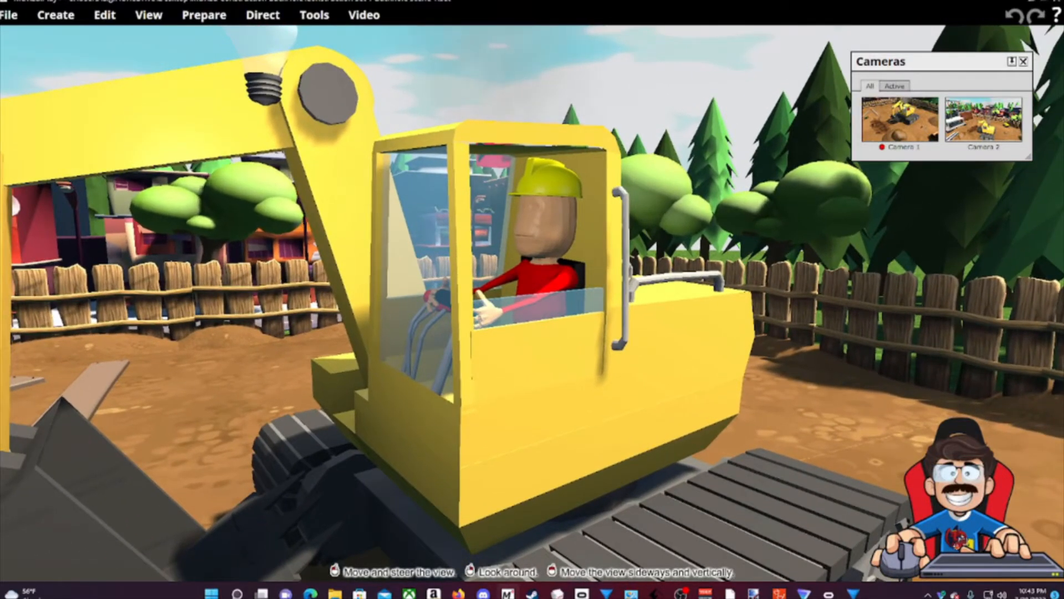
left_click(526, 237)
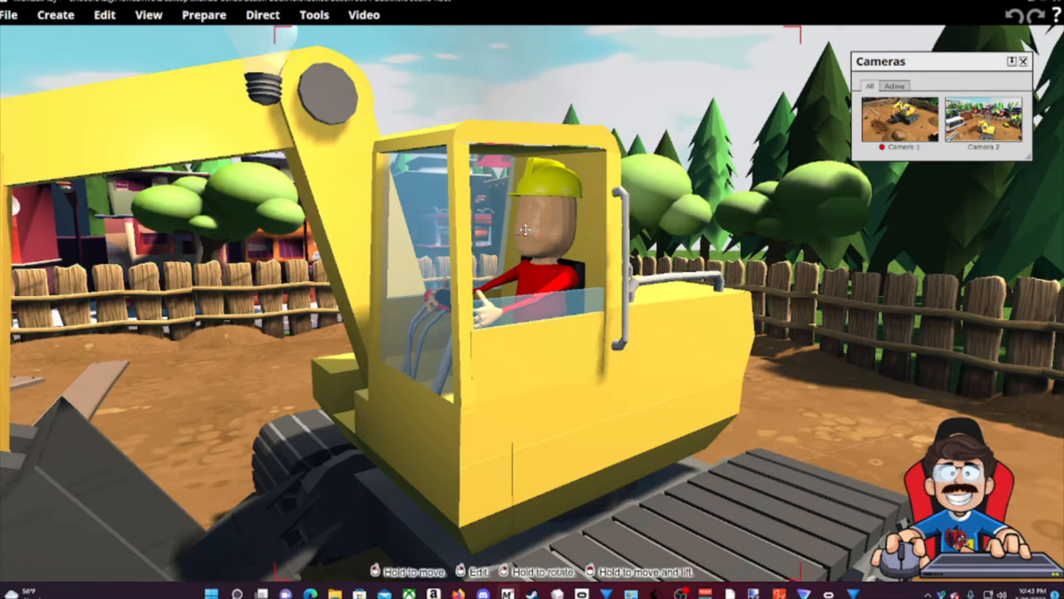
middle_click_drag(891, 392, 880, 398)
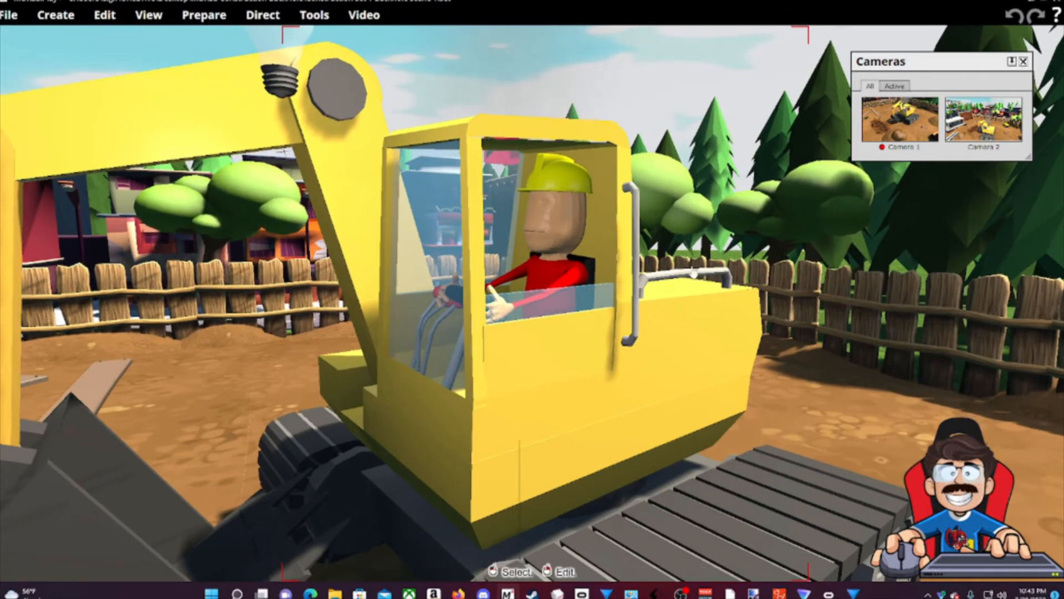
scroll(571, 261, "up", 2)
middle_click_drag(877, 459, 873, 432)
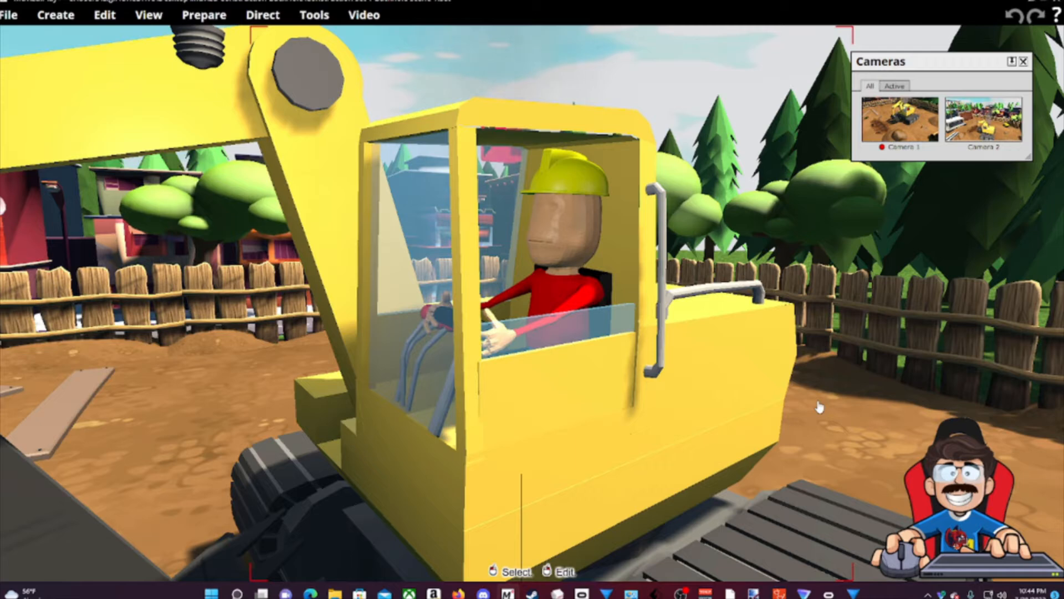
left_click_drag(823, 416, 626, 339)
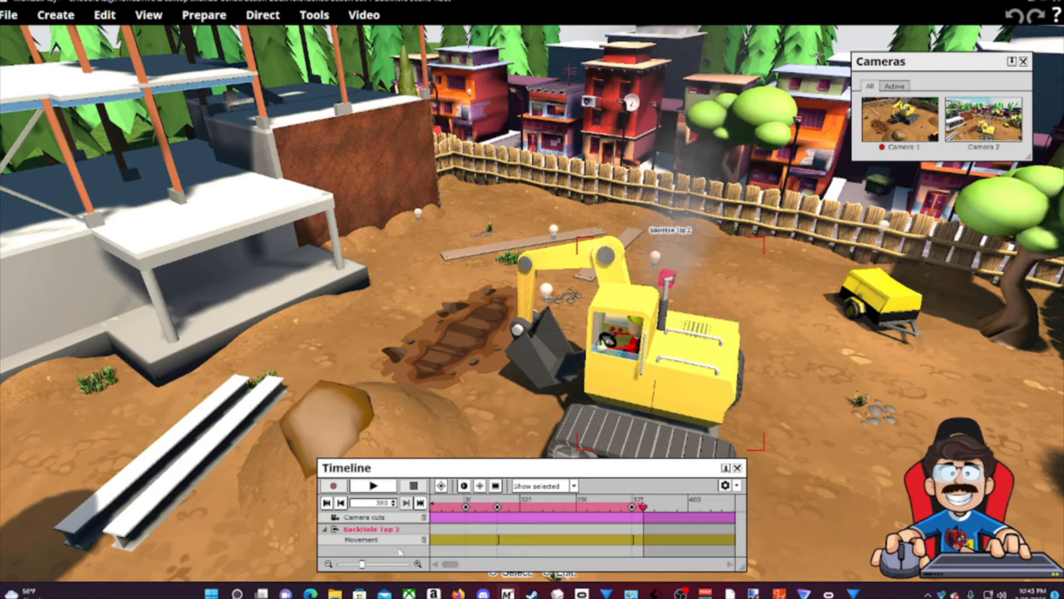
Rewind the animation to frame 21 and move the Timeline panel to the top of the view.
left_click(326, 502)
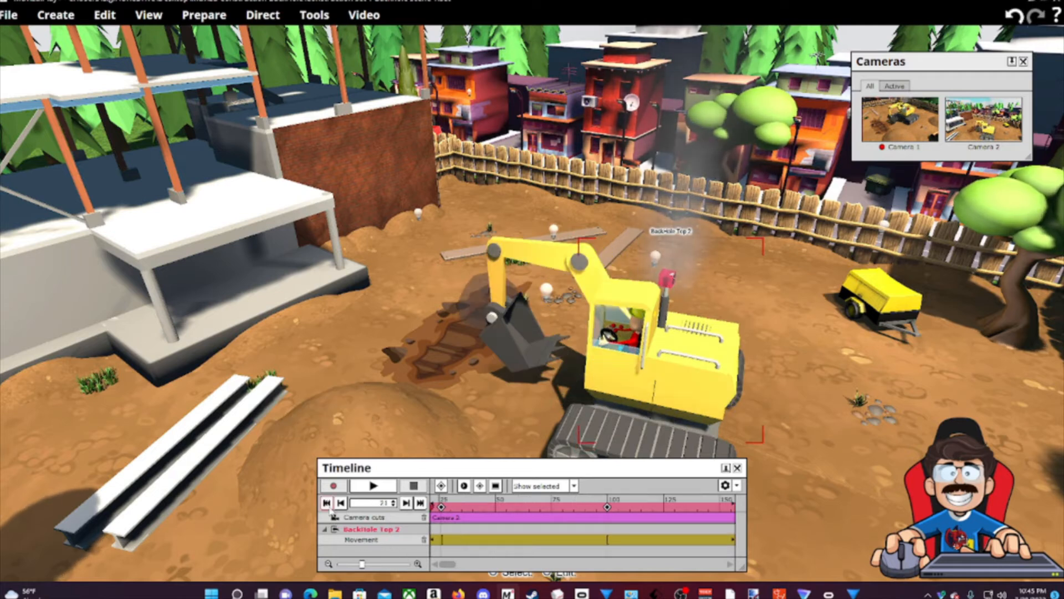
left_click_drag(527, 468, 585, 92)
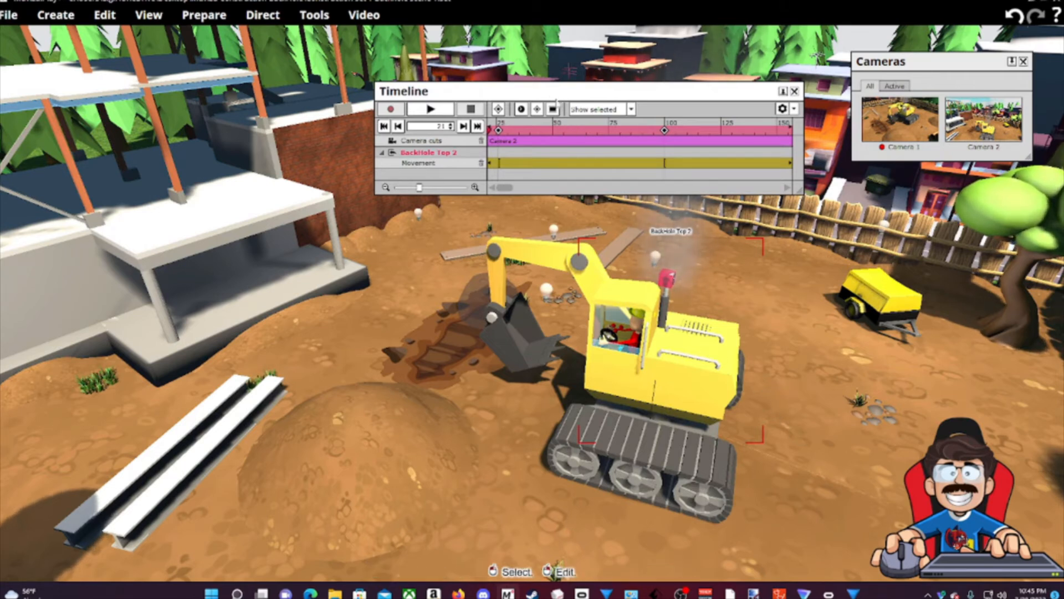
left_click_drag(554, 95, 507, 87)
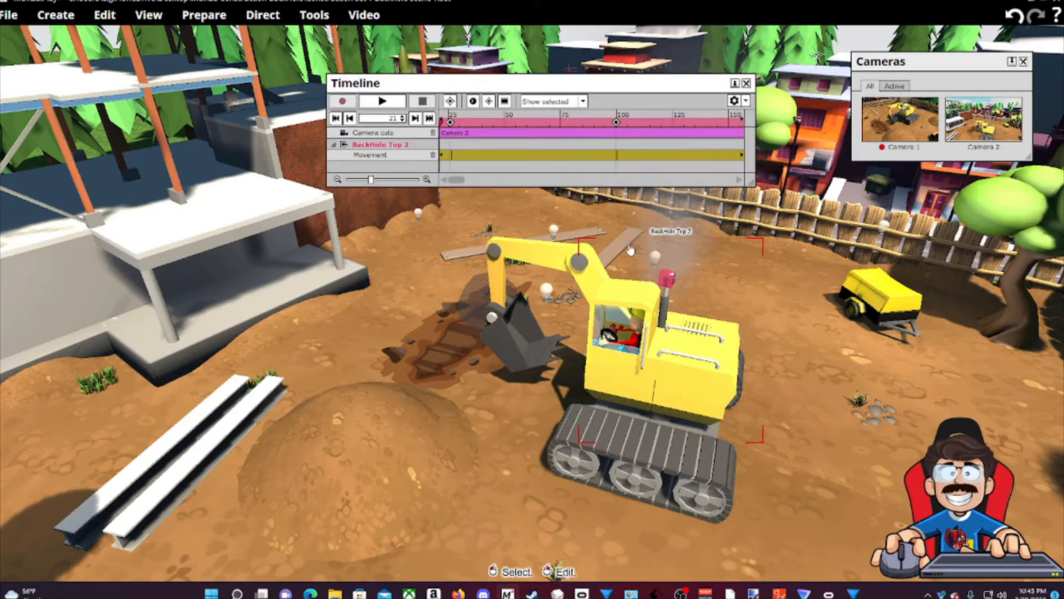
Play the backhoe animation to about frame 380, then orbit to a high angle.
left_click(375, 105)
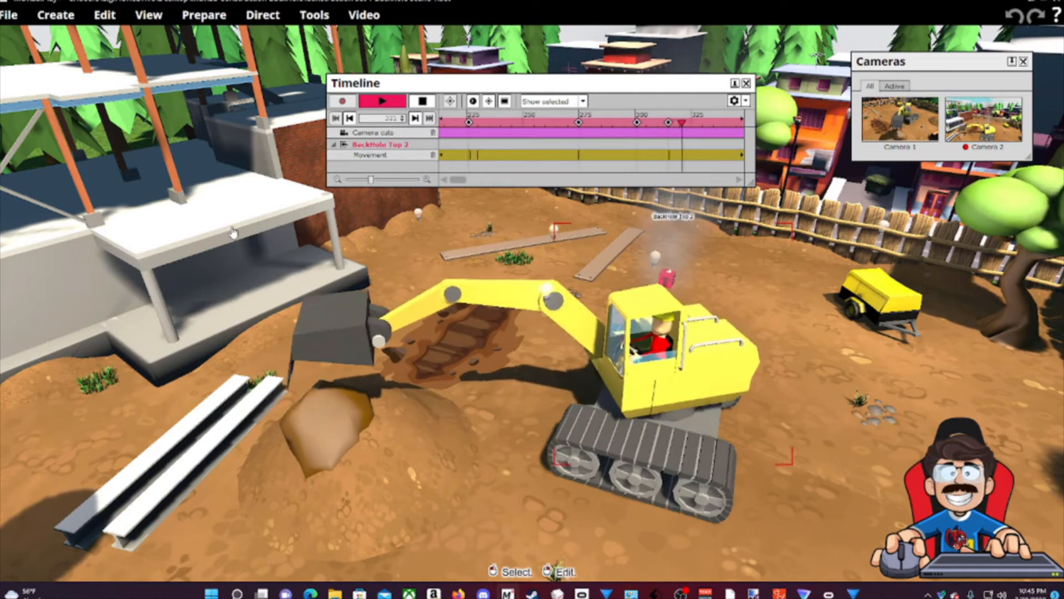
left_click_drag(847, 400, 439, 320)
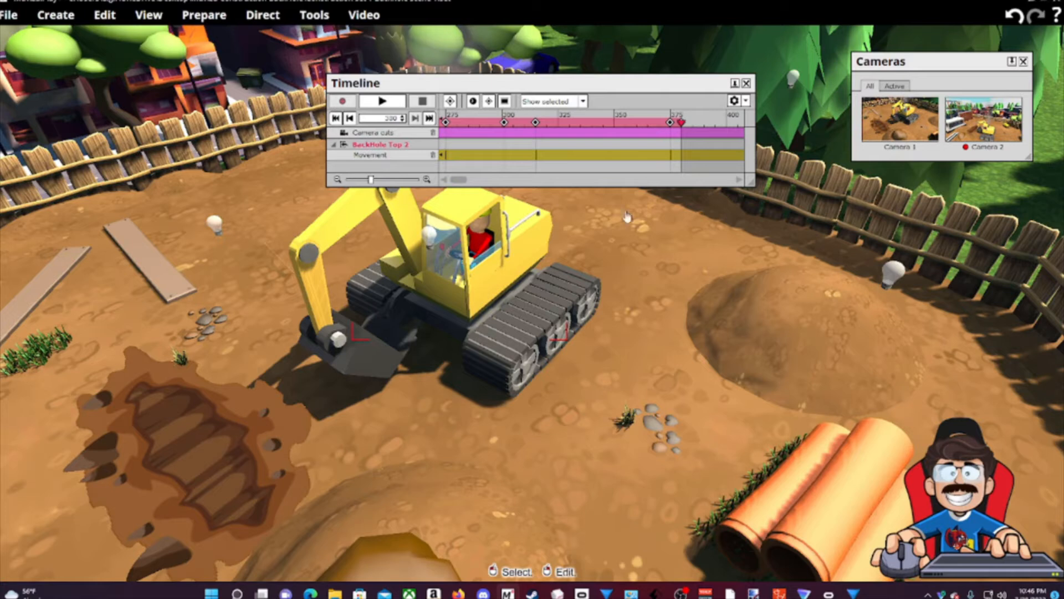
Scrub back to frame 273 and select the excavator's Base Bucket Arm.
left_click_drag(678, 125, 442, 136)
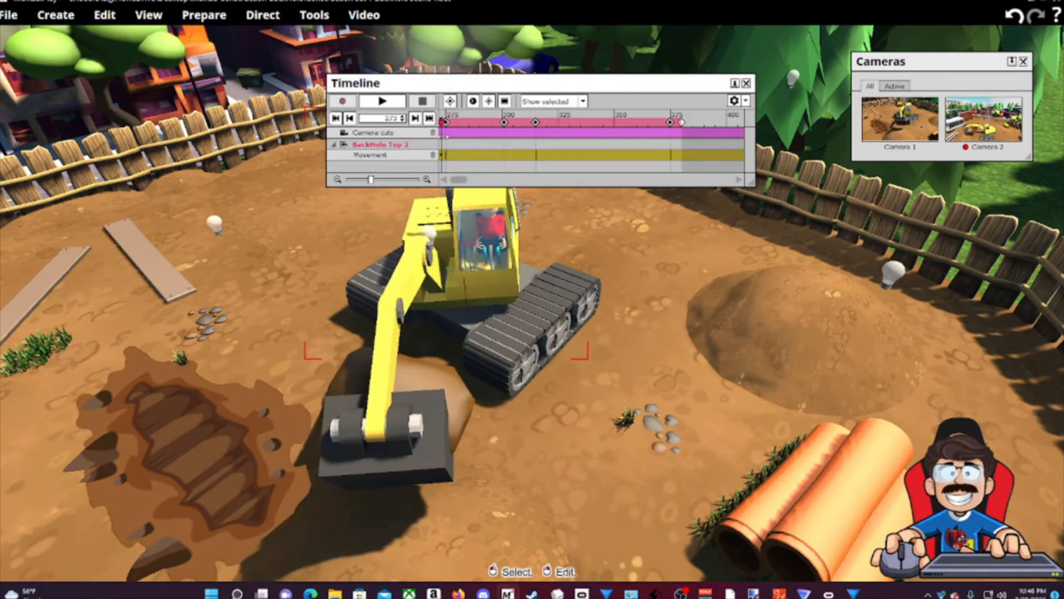
middle_click_drag(532, 299, 532, 399)
left_click_drag(532, 299, 422, 277)
middle_click_drag(421, 277, 444, 311)
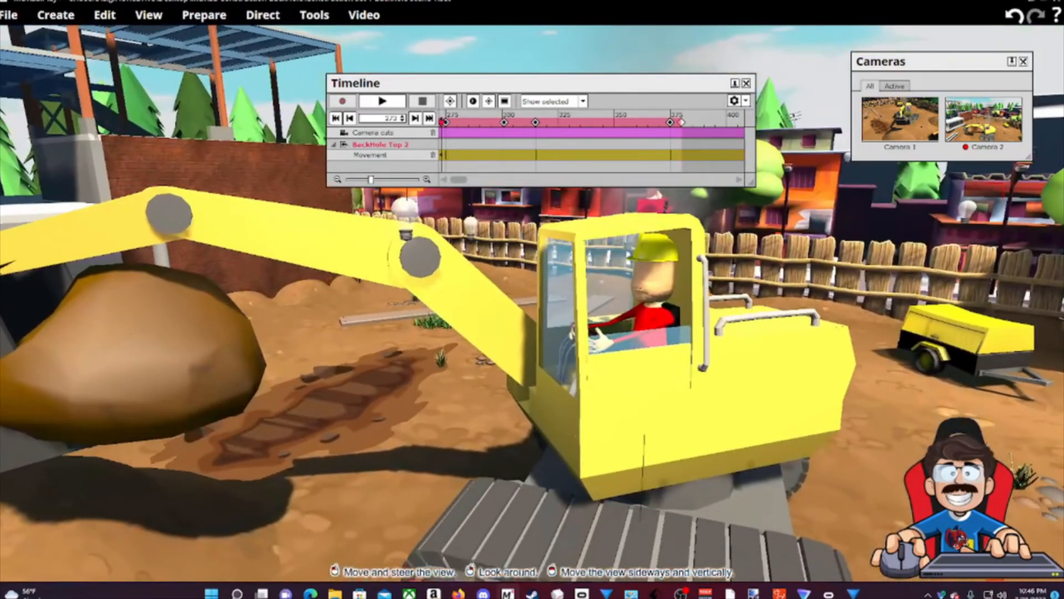
left_click(465, 318)
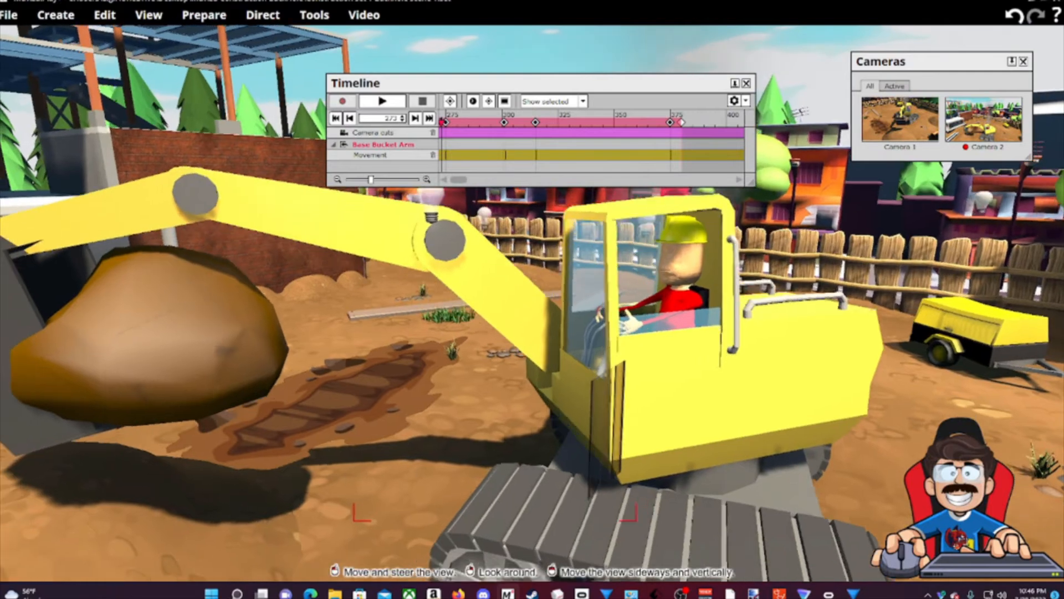
Move in close to the arm and cab and select the Bucket Mid Arm.
middle_click_drag(466, 318, 421, 344)
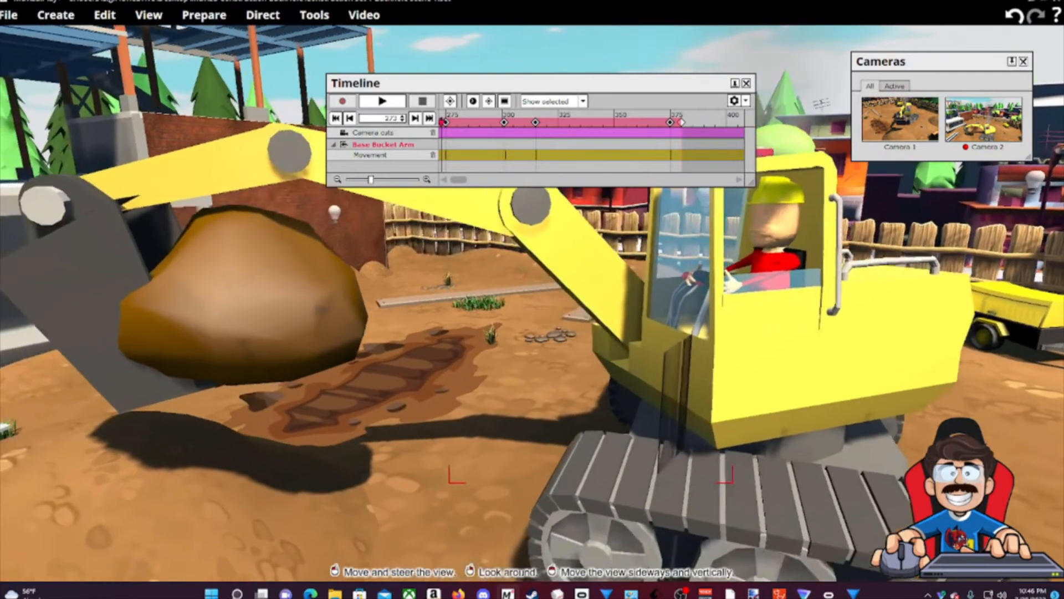
left_click_drag(421, 343, 427, 443)
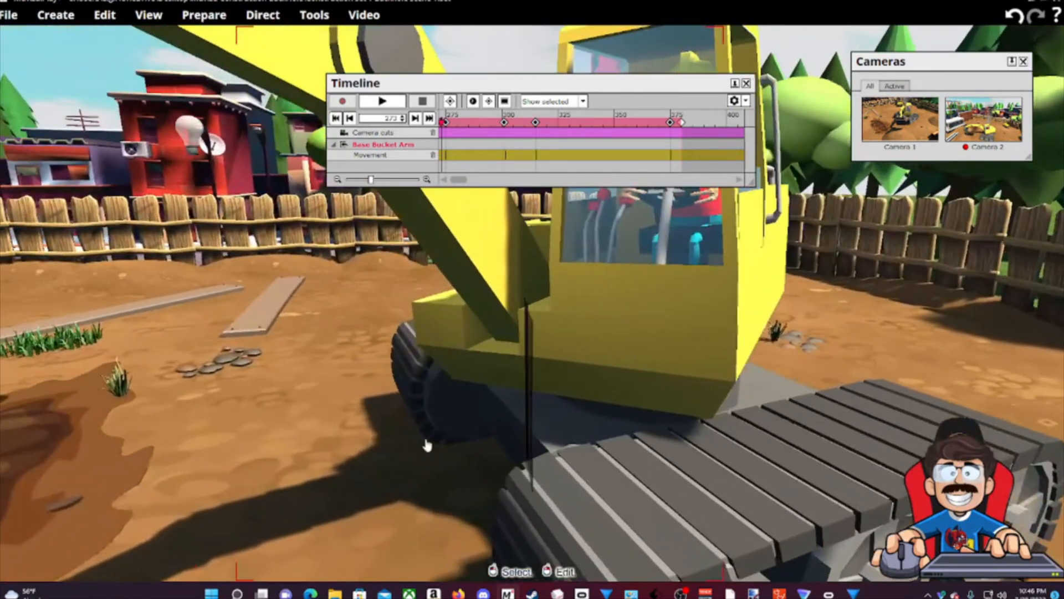
right_click_drag(407, 514, 444, 466)
left_click_drag(444, 466, 377, 507)
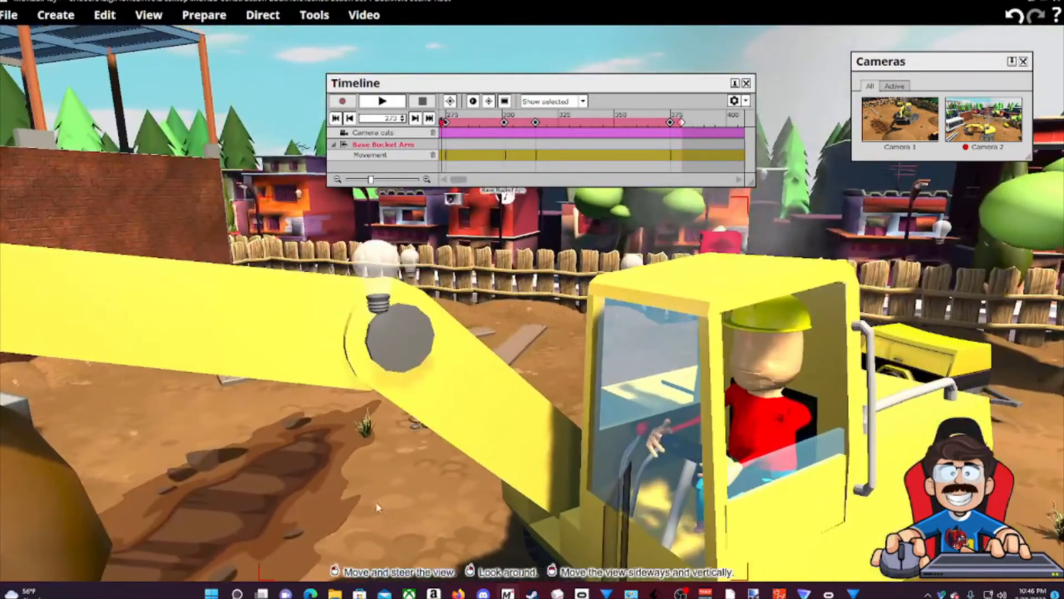
left_click(243, 355)
right_click_drag(296, 465, 321, 367)
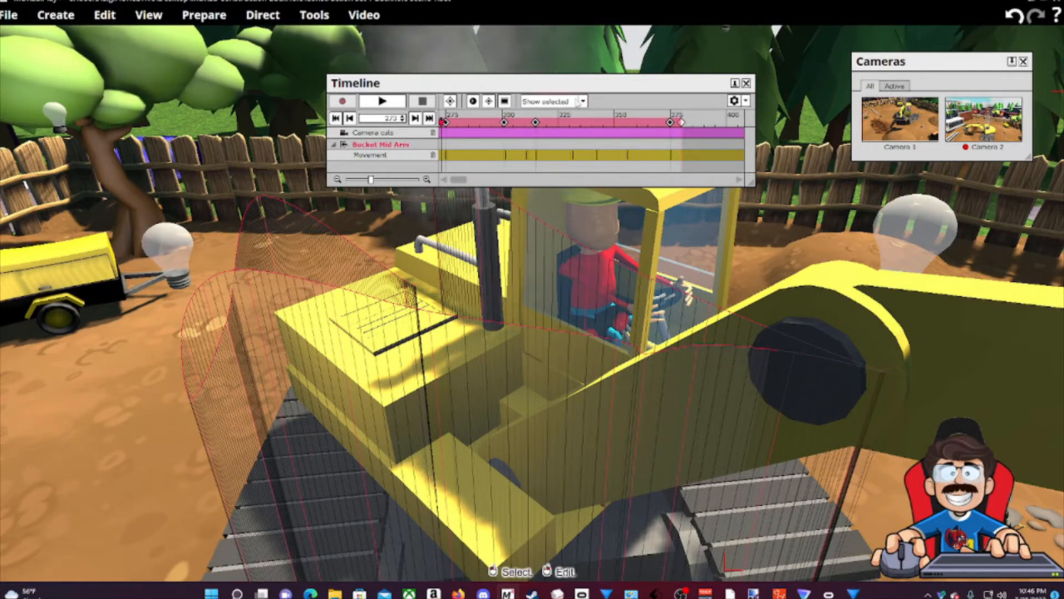
Nudge the timeline slightly left and select the excavator's Animated Tracks.
left_click_drag(591, 85, 568, 89)
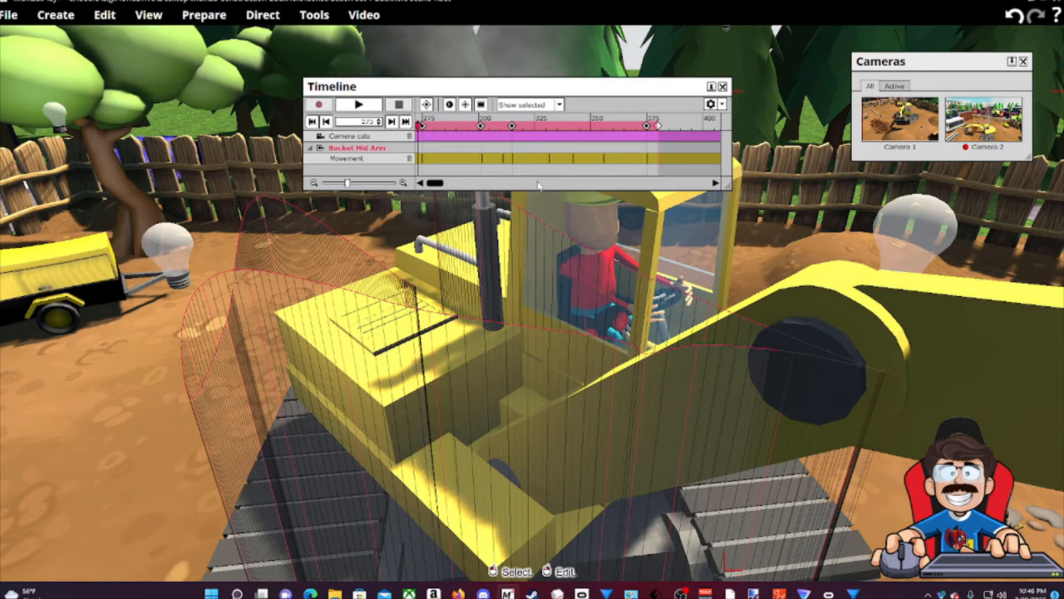
left_click_drag(128, 444, 39, 460)
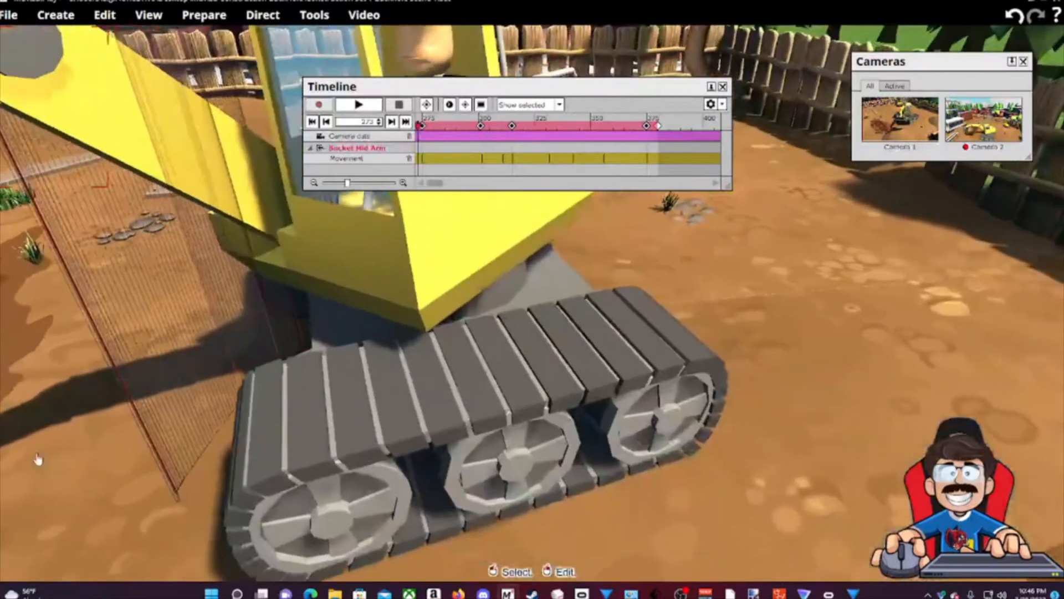
left_click(511, 423)
Fly the view around the tracks, trench and mound toward the yellow compressor.
left_click_drag(772, 390, 741, 424)
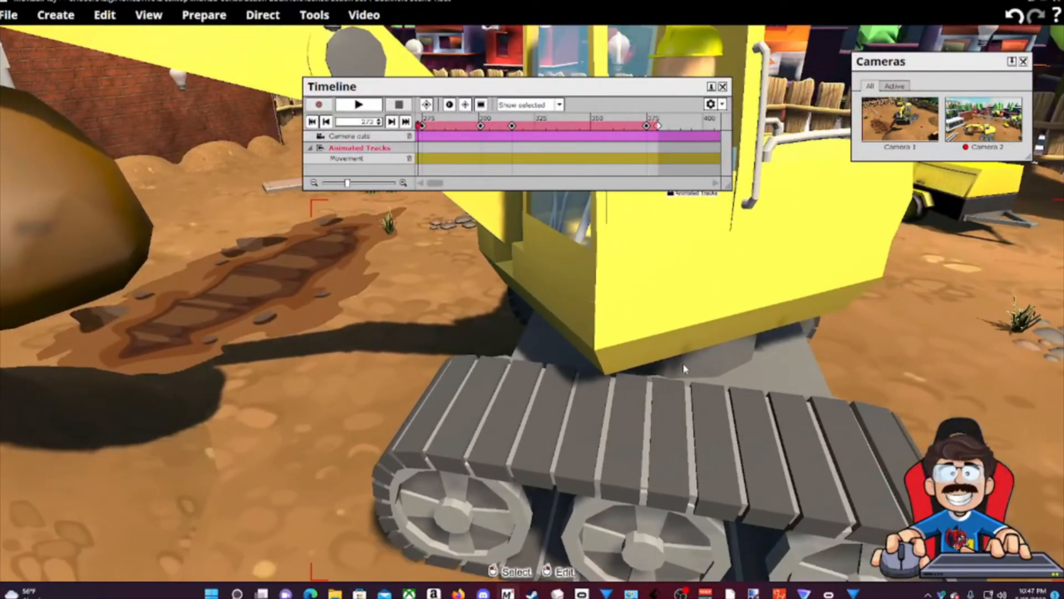
left_click_drag(938, 384, 718, 298)
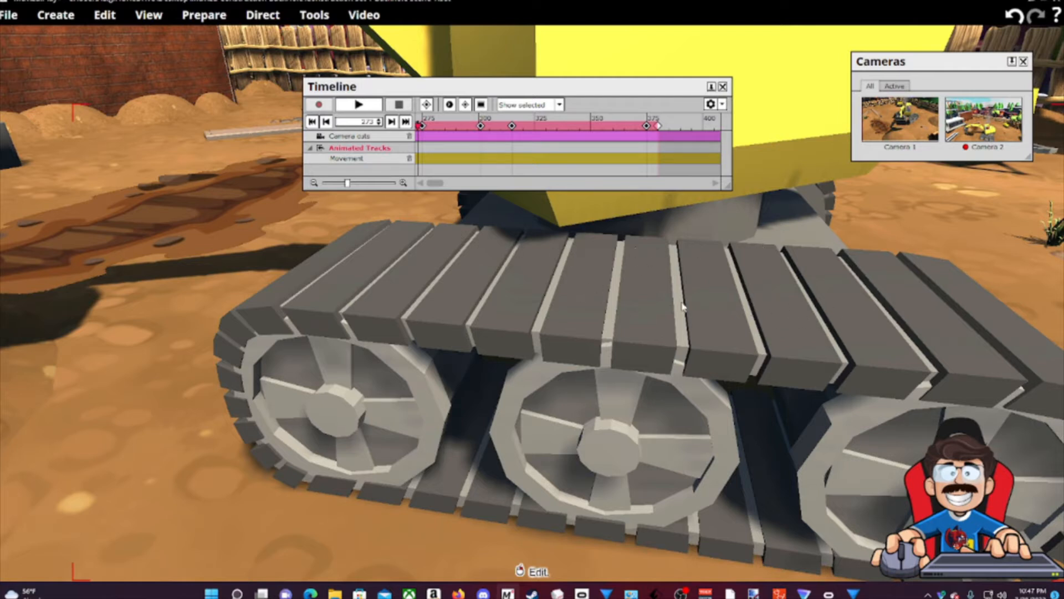
middle_click_drag(204, 304, 122, 249)
left_click_drag(122, 250, 537, 222)
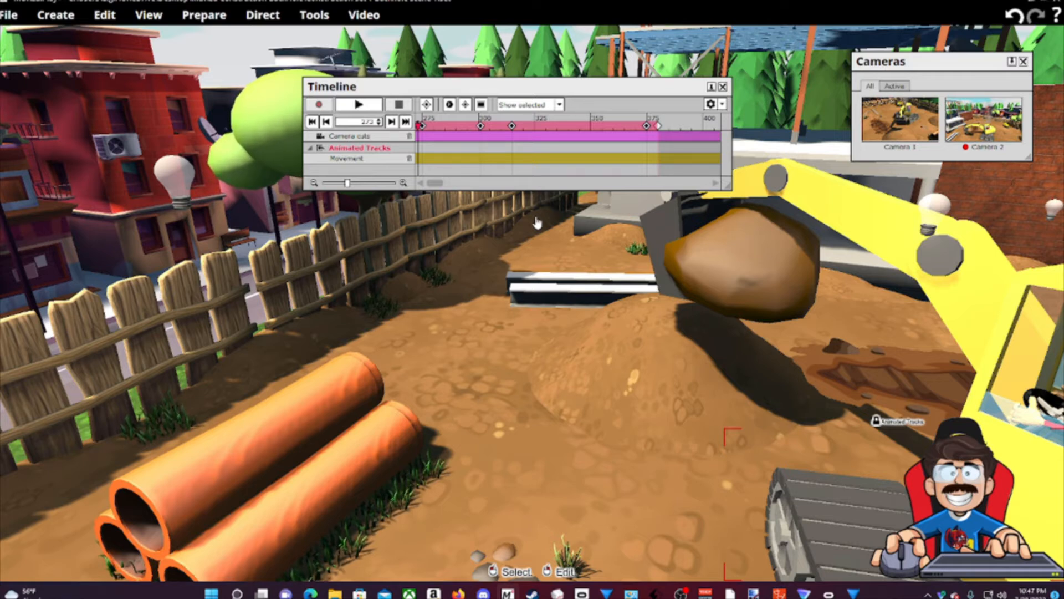
left_click_drag(721, 311, 800, 214)
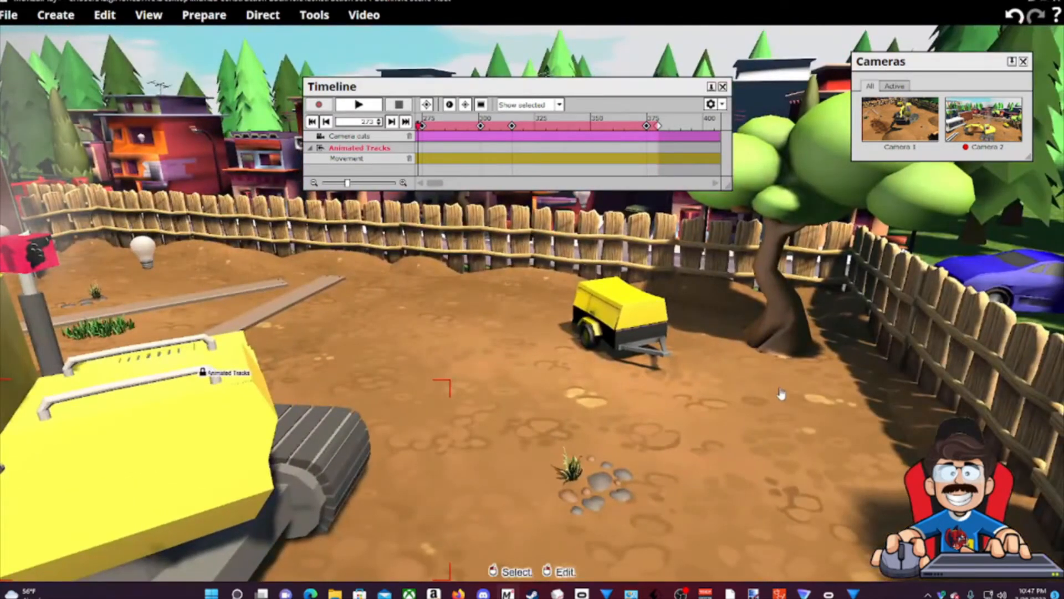
Turn the view left and down toward the ground.
right_click_drag(782, 394, 507, 388)
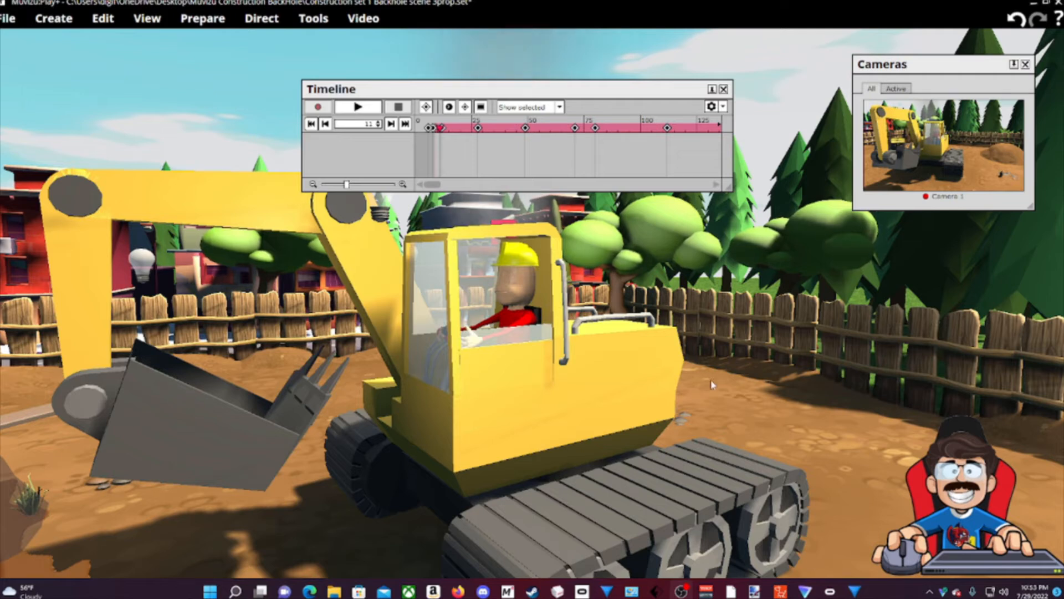
left_click_drag(773, 383, 538, 383)
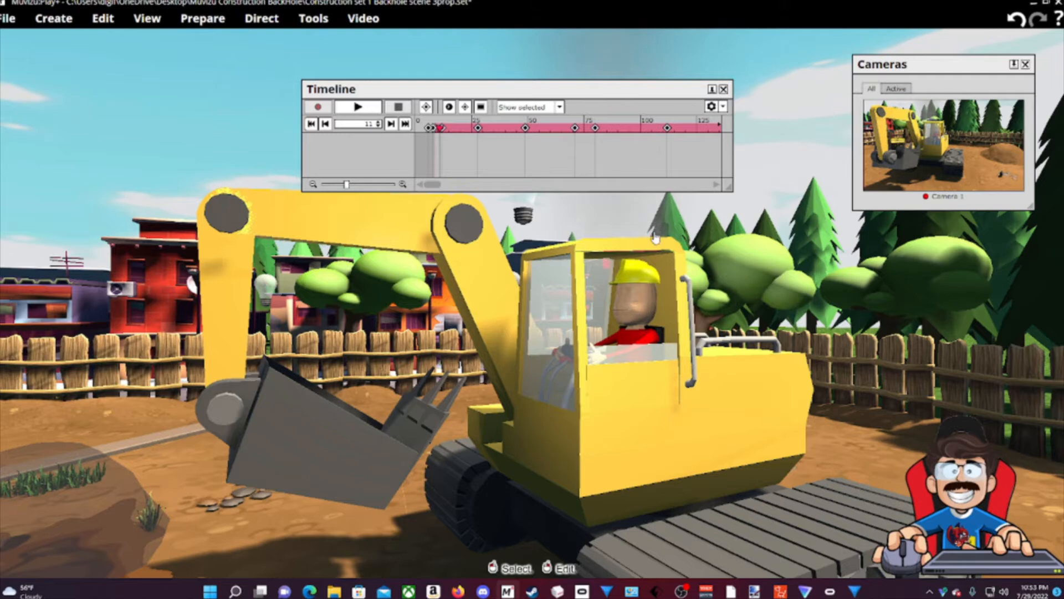
left_click_drag(857, 409, 717, 302)
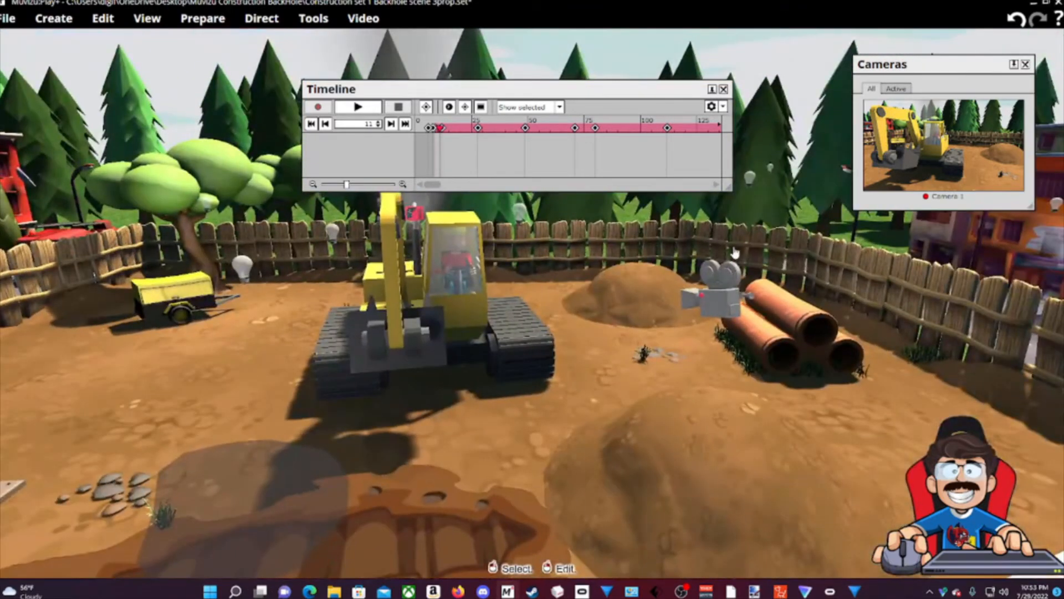
Select Camera 1, enlarge its preview, and move the timeline to the top-left.
left_click(717, 302)
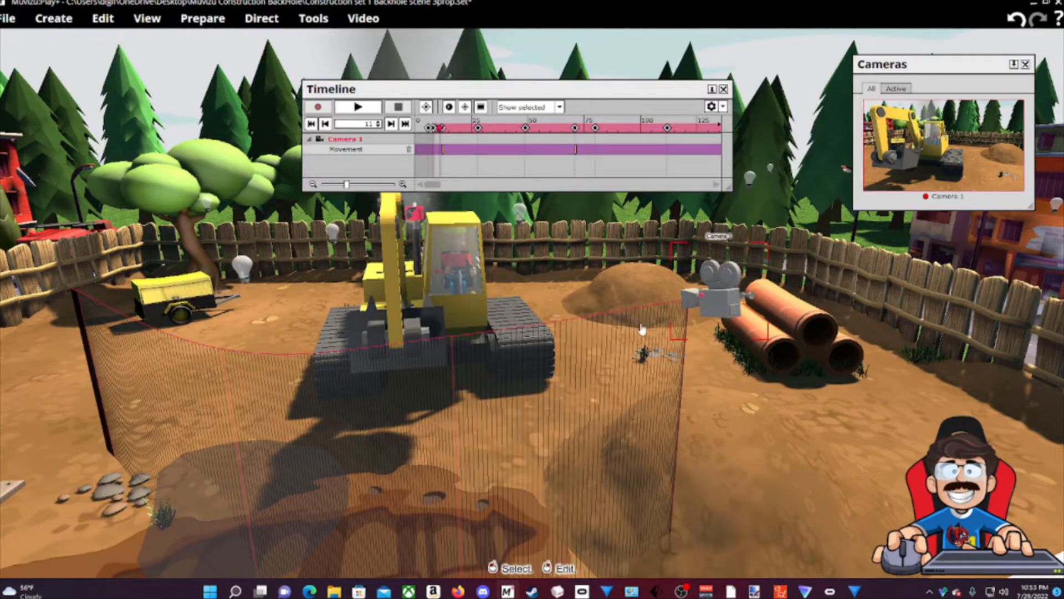
right_click_drag(577, 284, 965, 324)
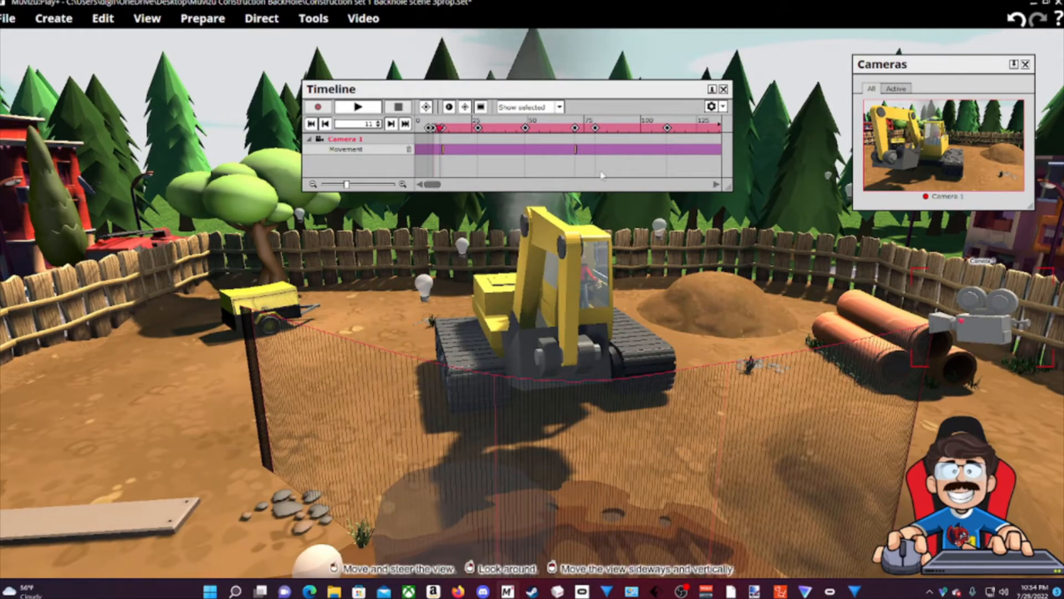
left_click_drag(1030, 203, 977, 256)
left_click_drag(594, 87, 281, 52)
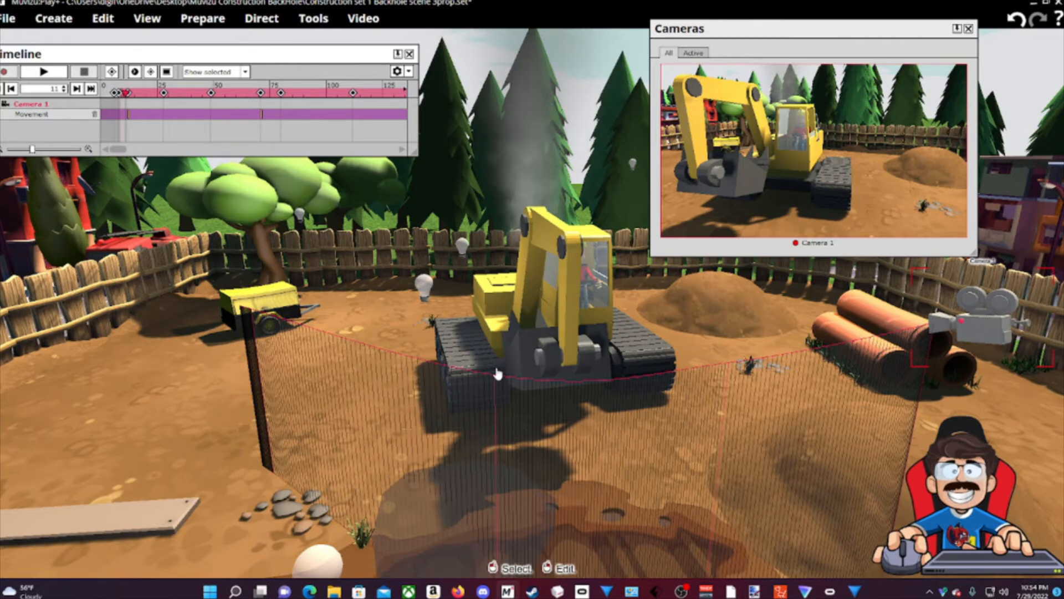
Play the animation, then scrub back onto Camera 1's keyframe at frame 161.
left_click(43, 72)
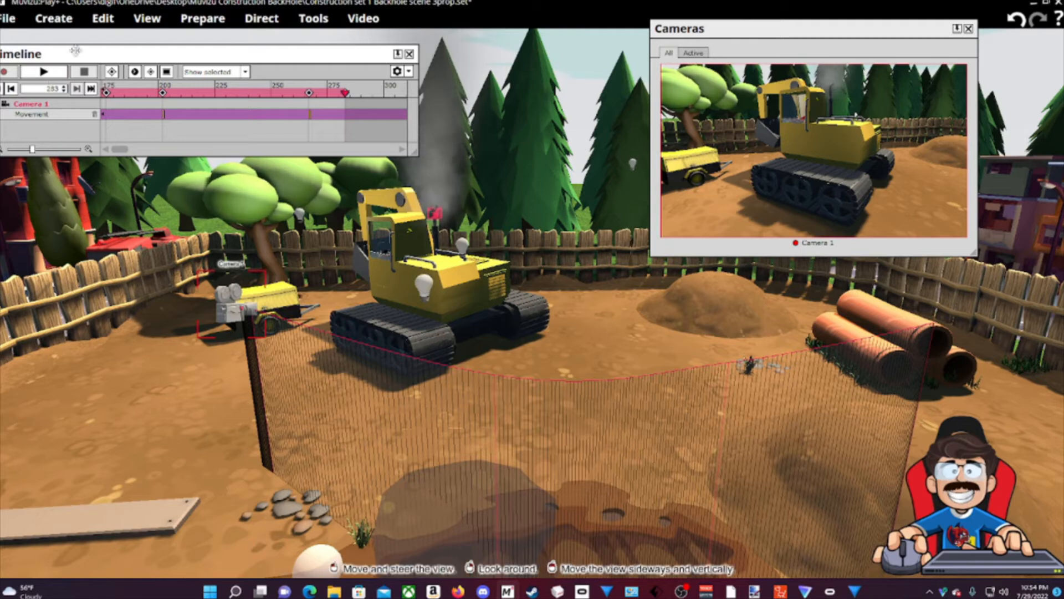
left_click(317, 93)
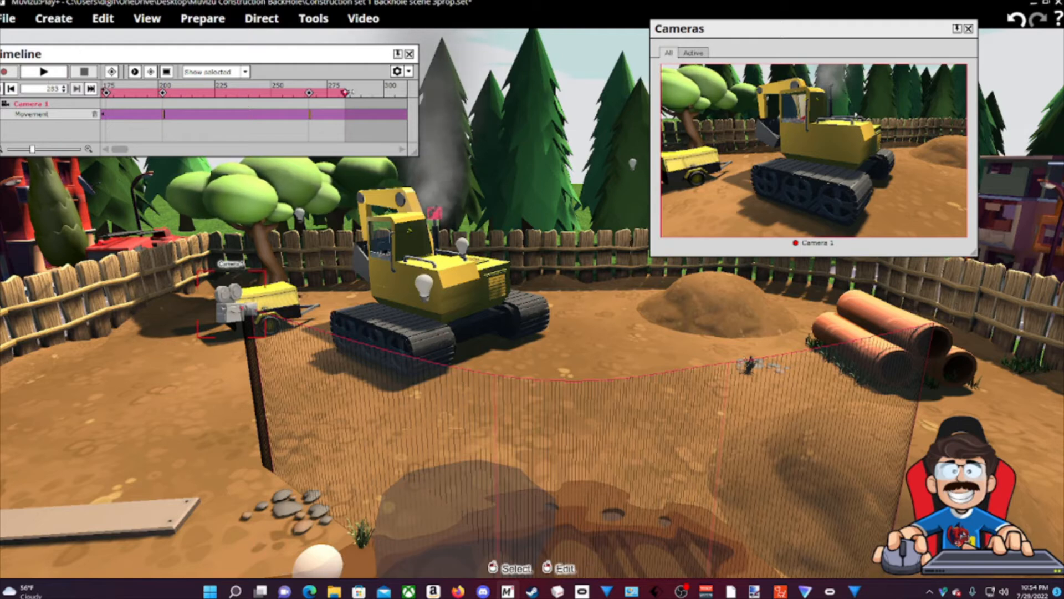
left_click_drag(317, 93, 136, 93)
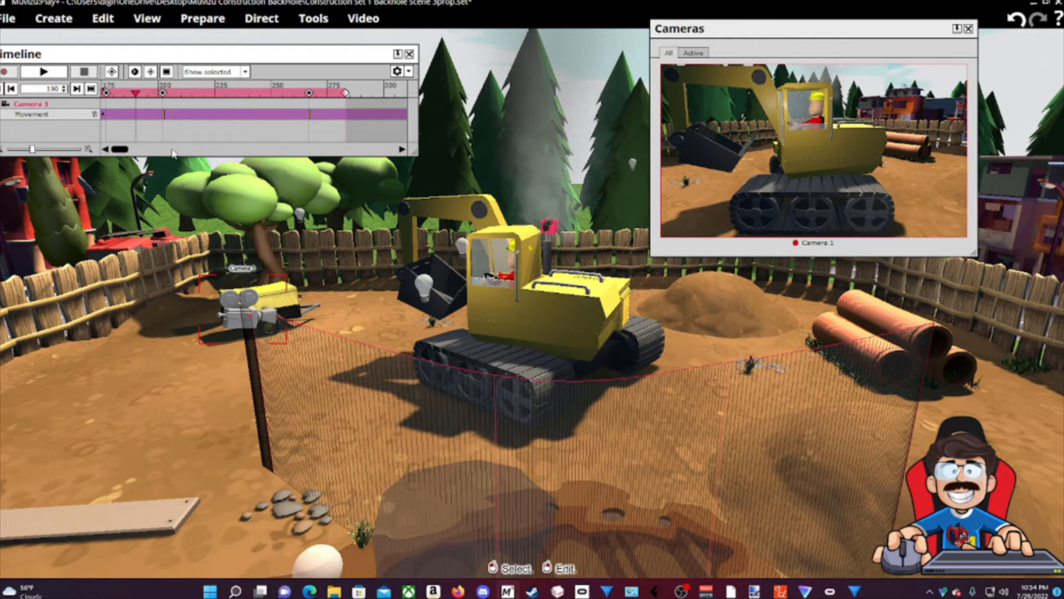
scroll(172, 153, "up", 2)
left_click_drag(248, 91, 235, 92)
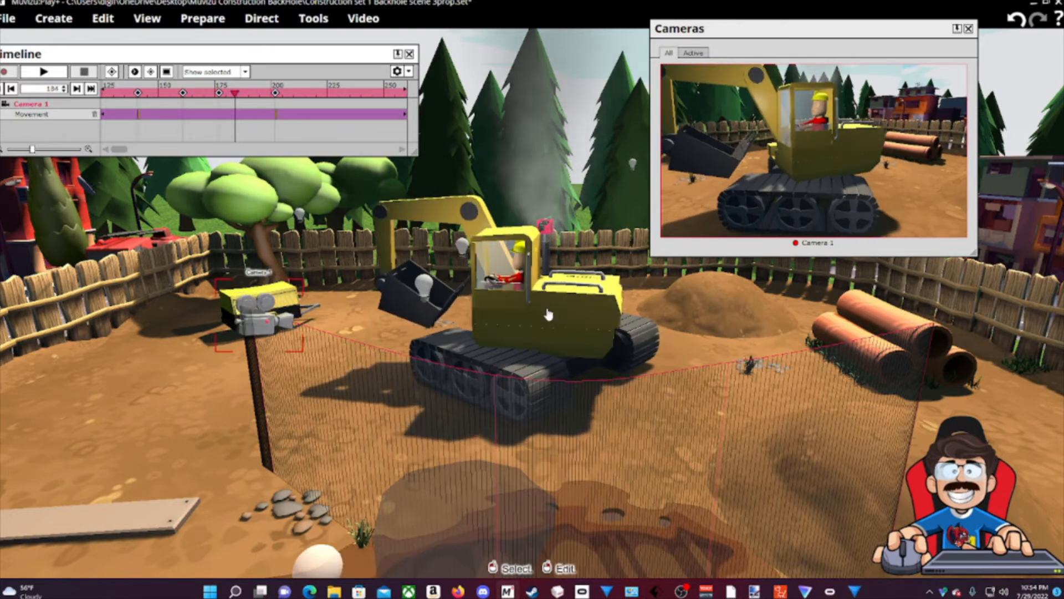
left_click_drag(235, 92, 186, 93)
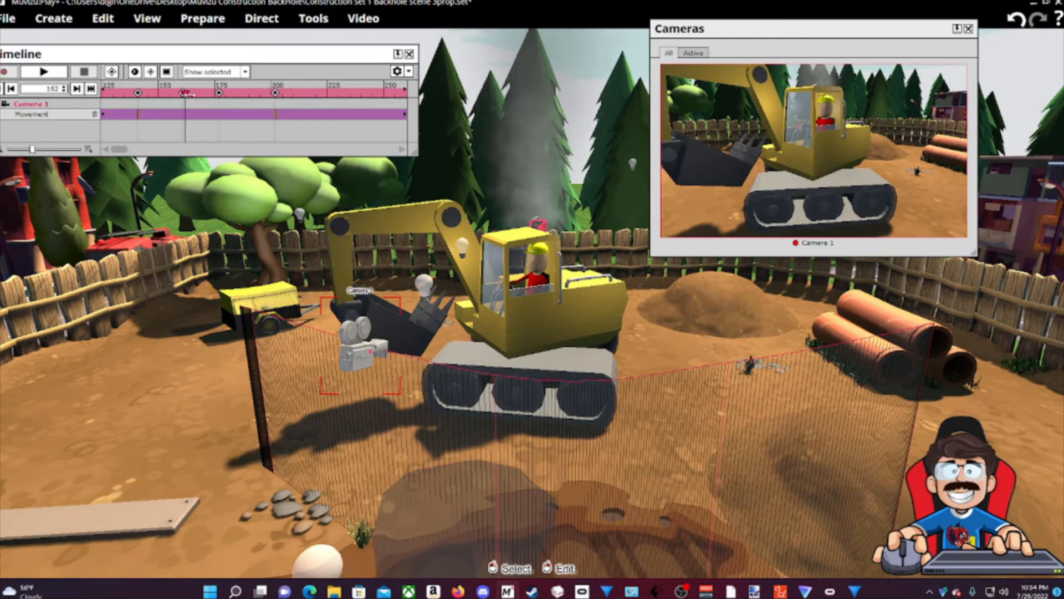
left_click_drag(186, 108, 183, 108)
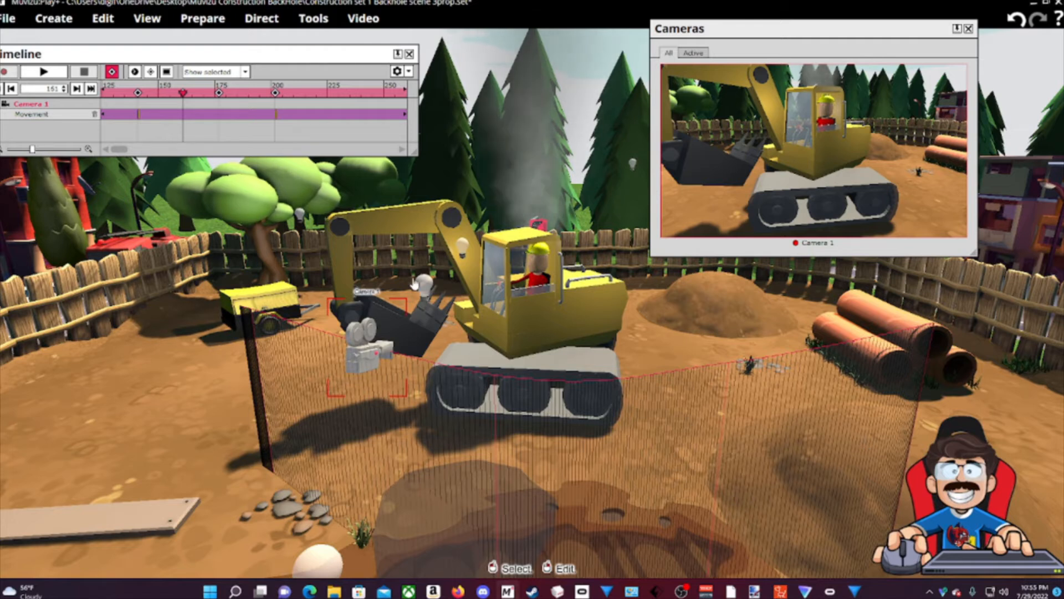
Select the excavator's upper body, the Animated Prop Top.
left_click(397, 223)
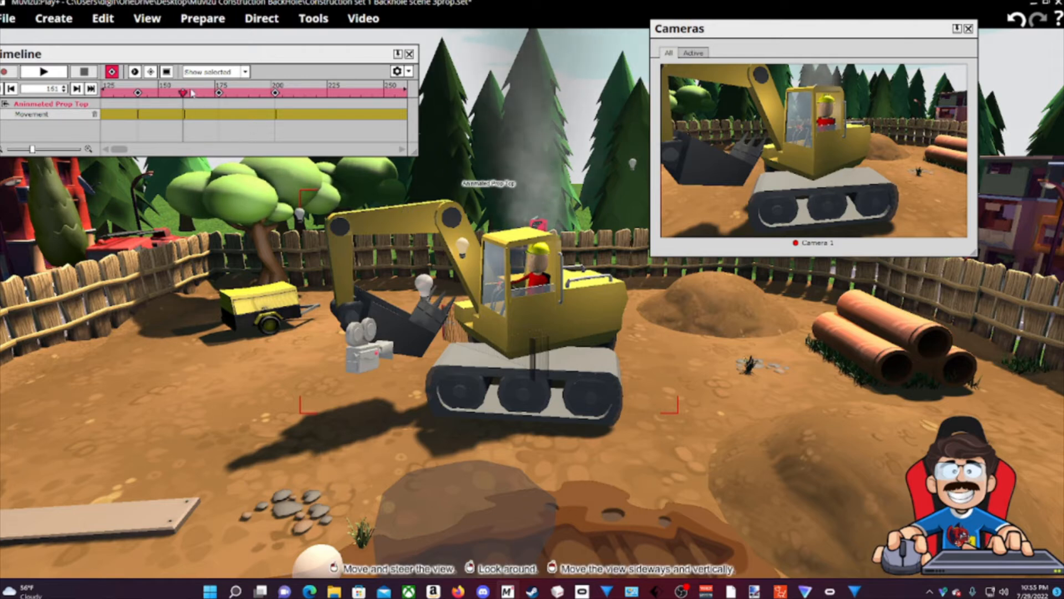
Jump back to the previous keyframe, then scrub forward to frame 146.
left_click(138, 92)
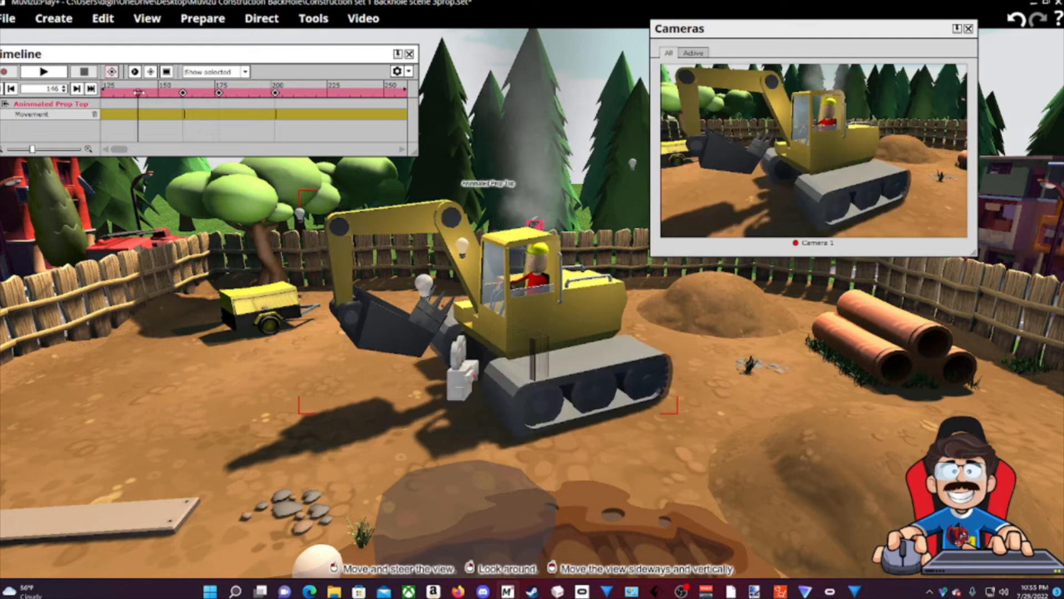
mouse_move(138, 92)
left_mouse_down()
mouse_move(203, 93)
mouse_move(135, 92)
left_mouse_up()
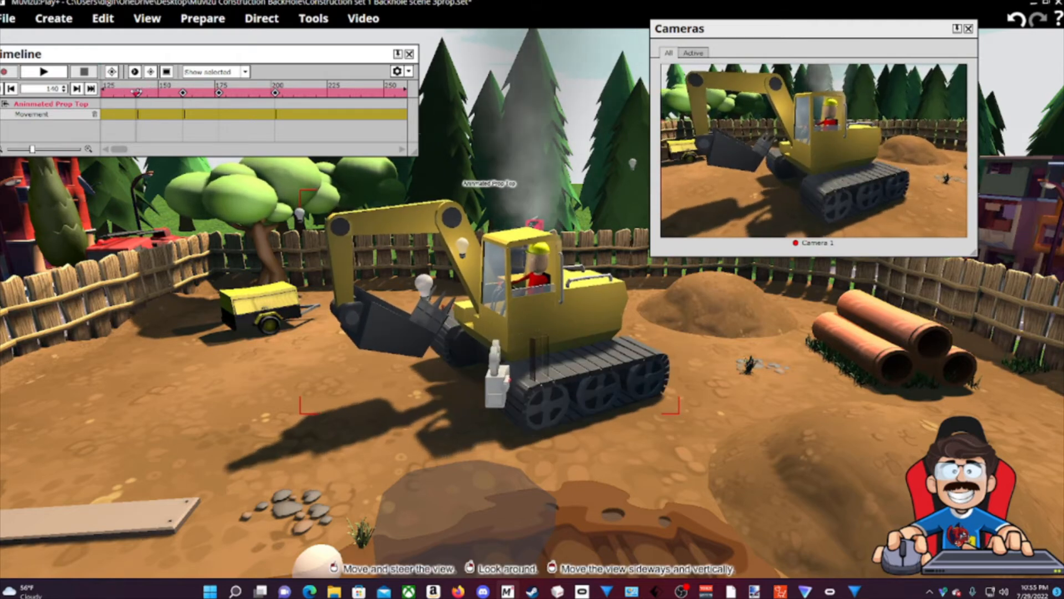
left_click_drag(137, 92, 149, 92)
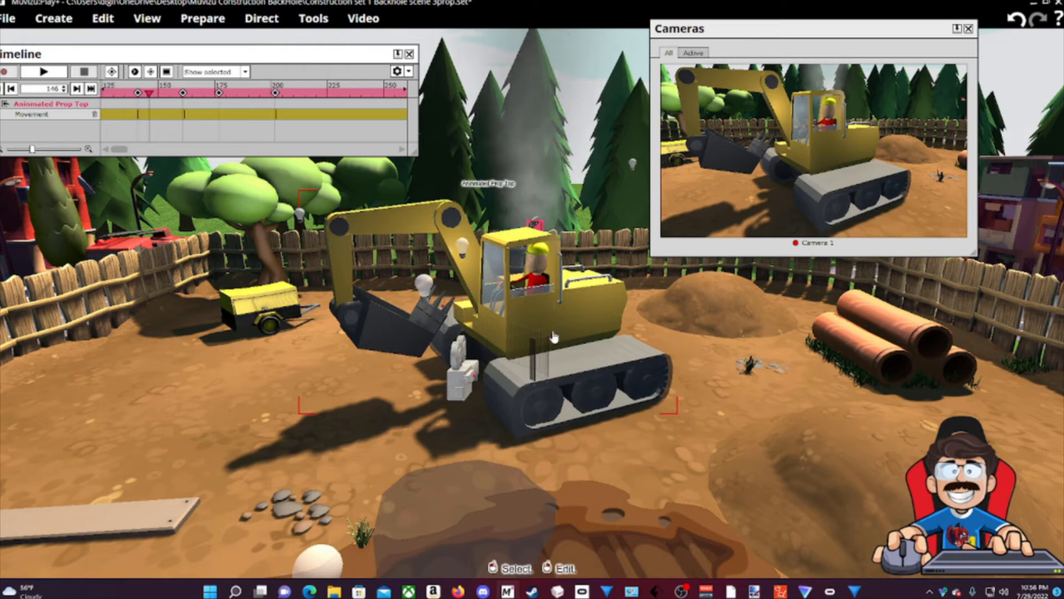
Lower the excavator top's Move Metal specular to 96.2%, then close its property editor.
right_click(514, 328)
left_click(534, 337)
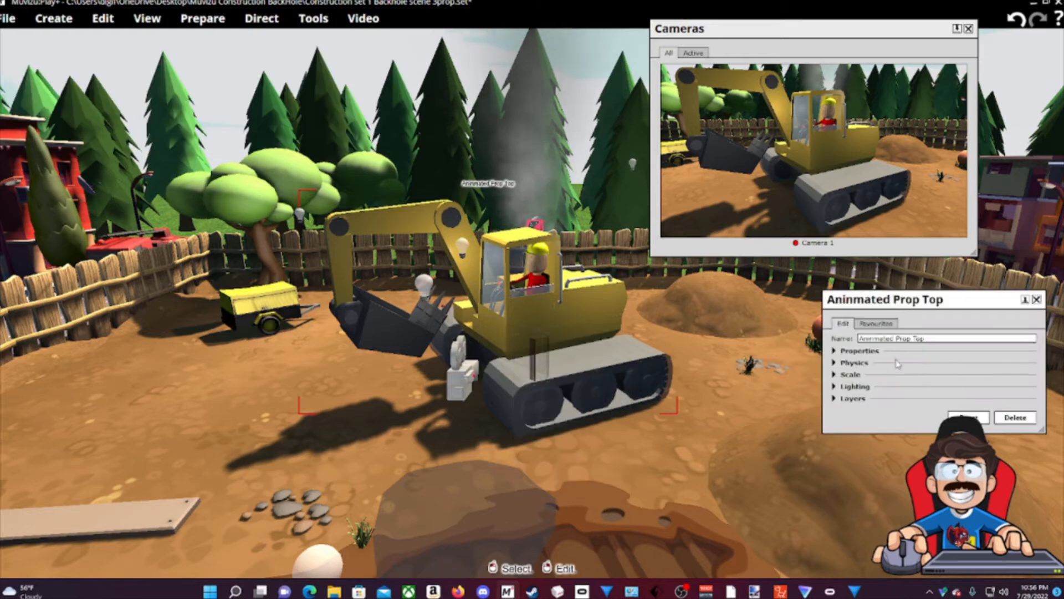
left_click(858, 351)
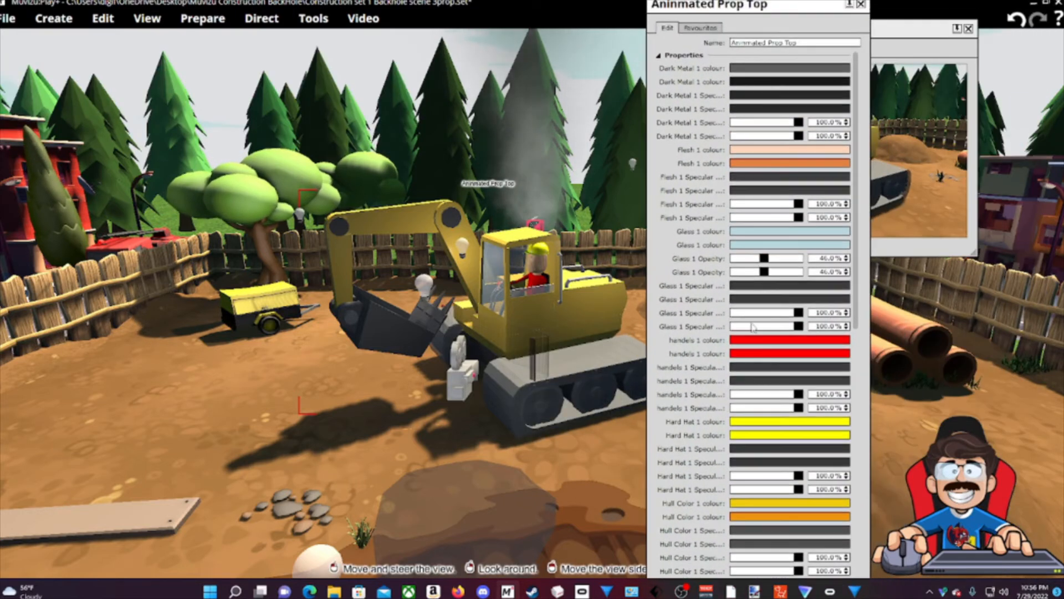
left_click_drag(857, 264, 860, 529)
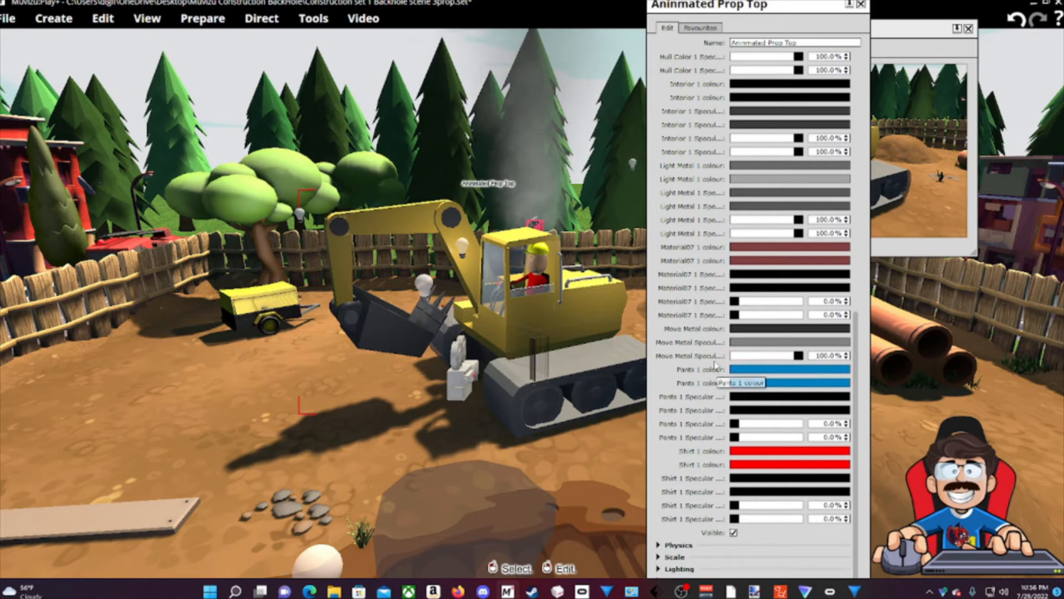
mouse_move(798, 355)
left_mouse_down()
mouse_move(735, 358)
mouse_move(797, 358)
left_mouse_up()
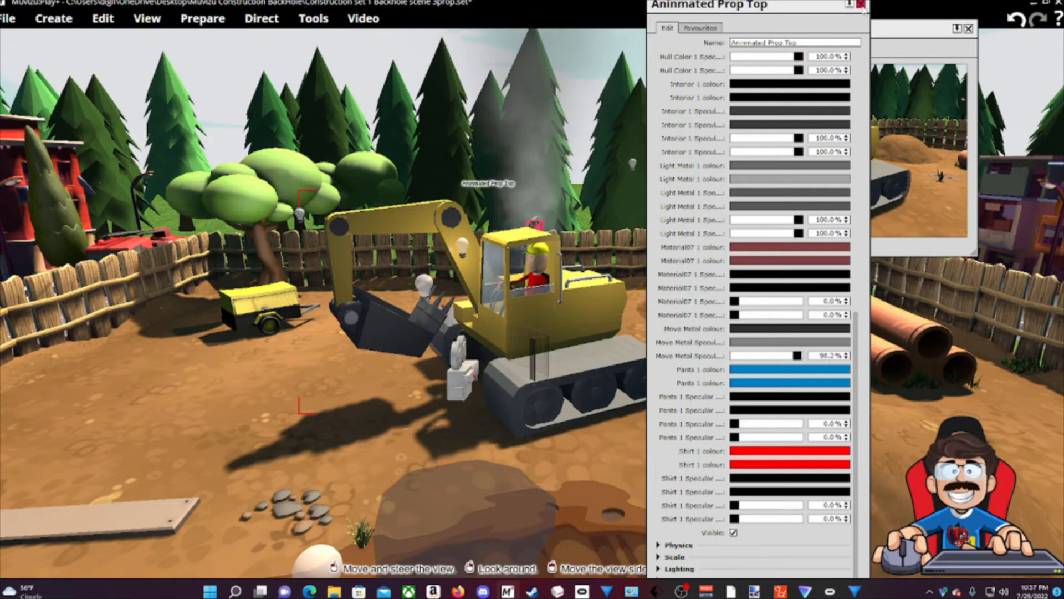
left_click(861, 5)
Select the excavator's tracks and open the Animated Tracks property editor.
right_click(610, 368)
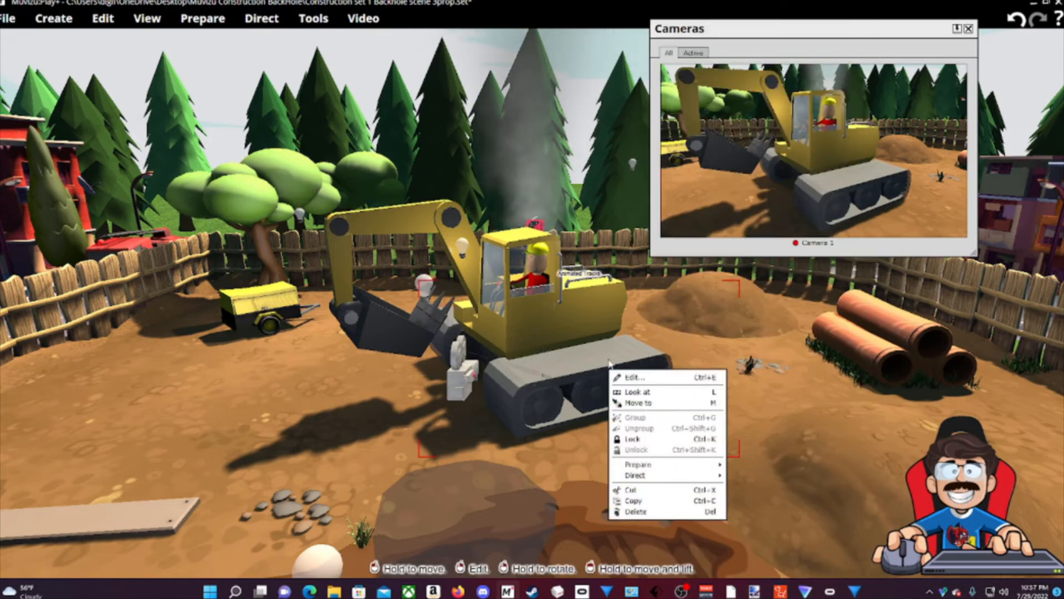
left_click(528, 303)
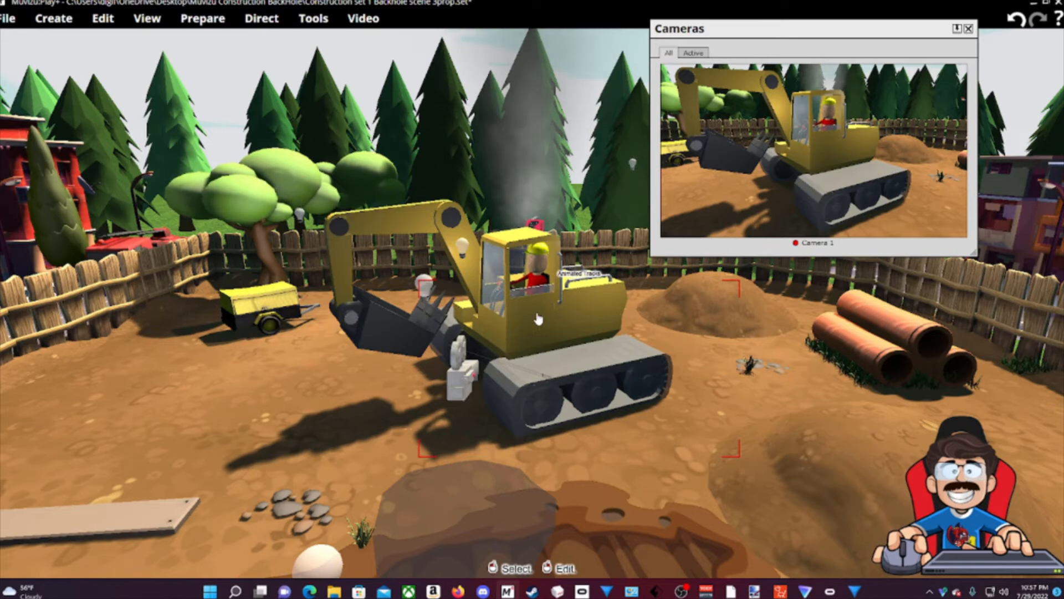
left_click(521, 309)
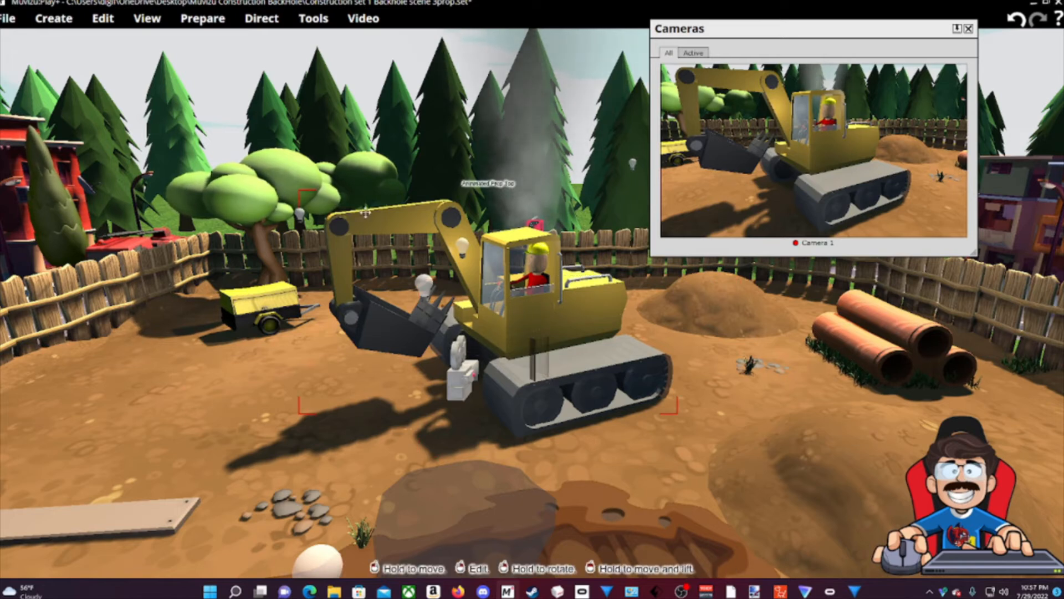
left_click(581, 351)
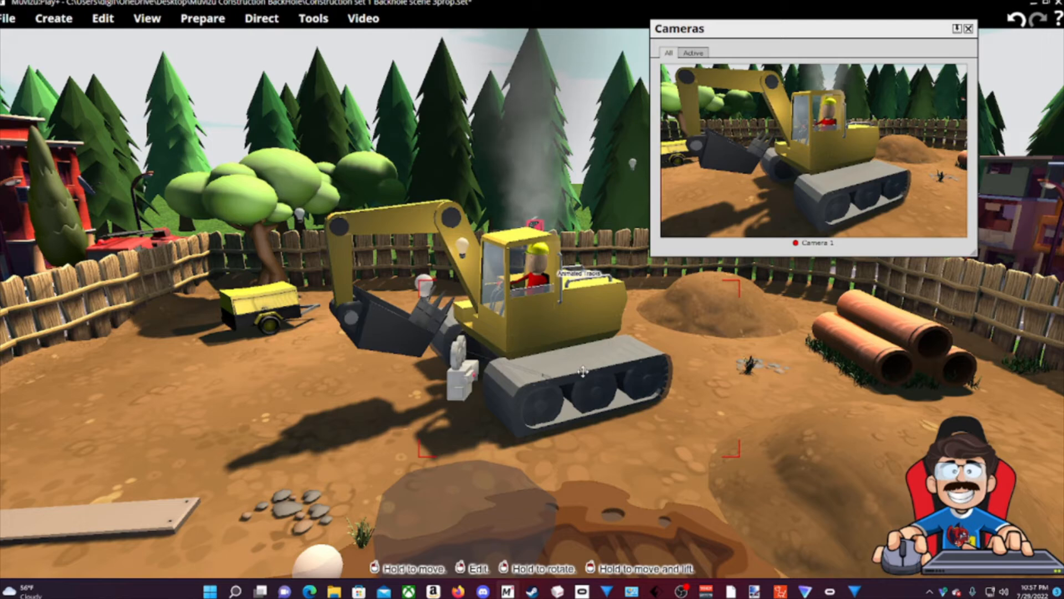
right_click(636, 362)
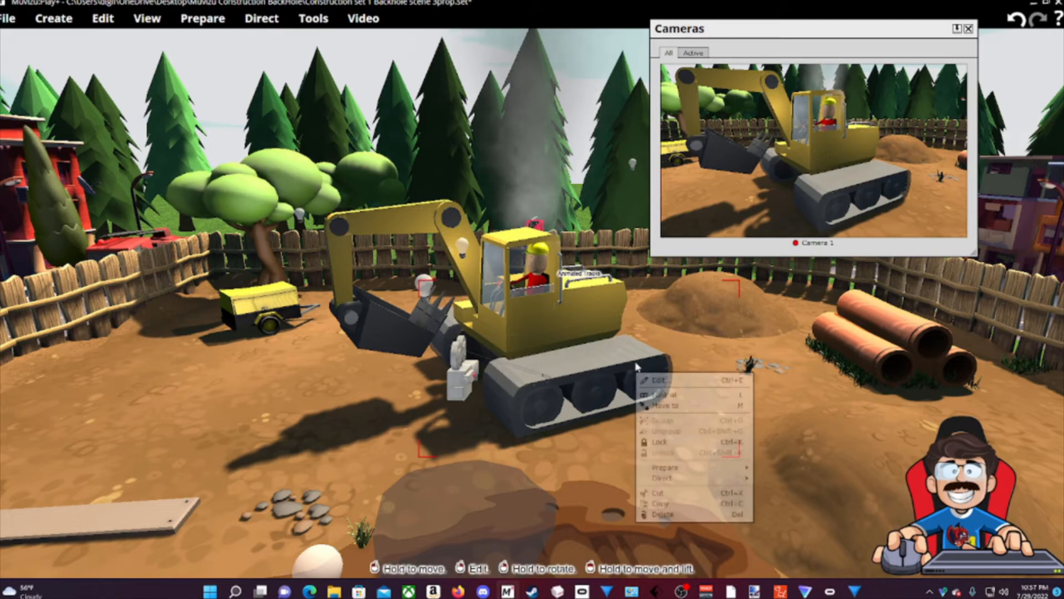
left_click(652, 381)
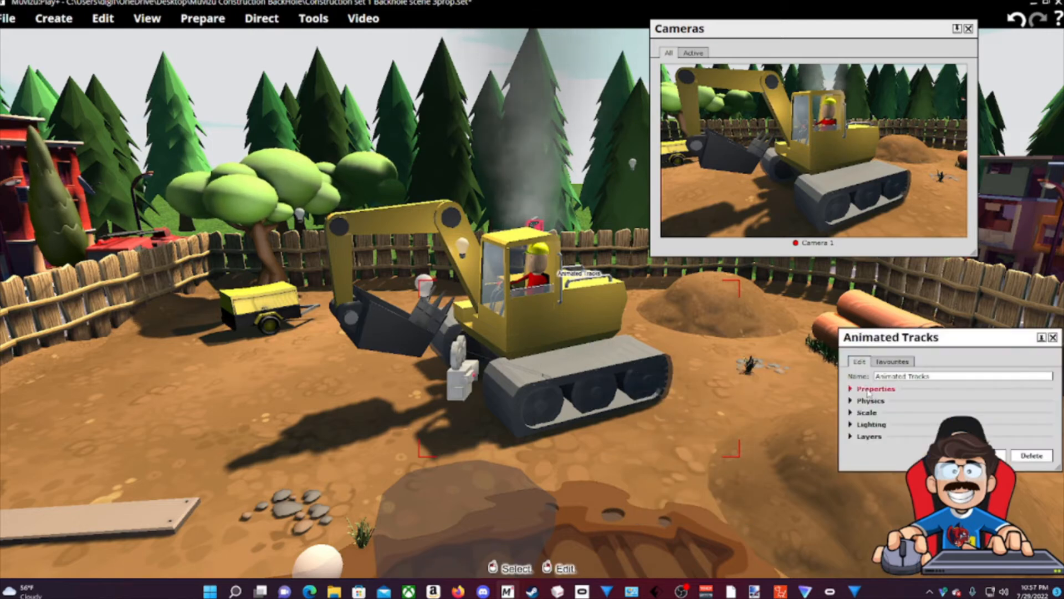
Try dark and lighter Moving Tracks opacity values, settling near 81%, and close the panel.
left_click(876, 388)
left_click_drag(937, 165, 804, 121)
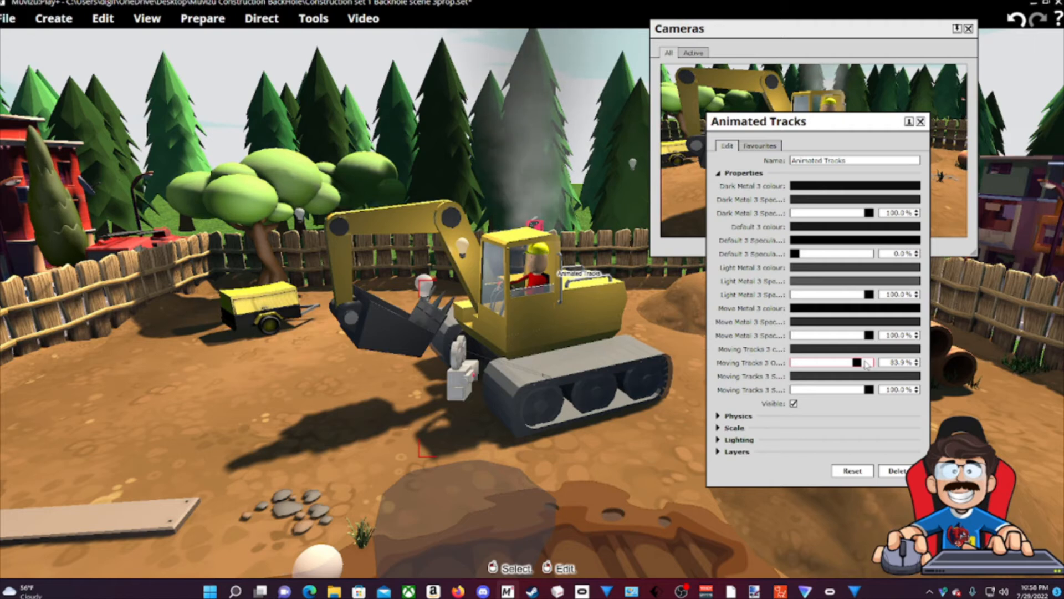
left_click_drag(858, 366, 794, 365)
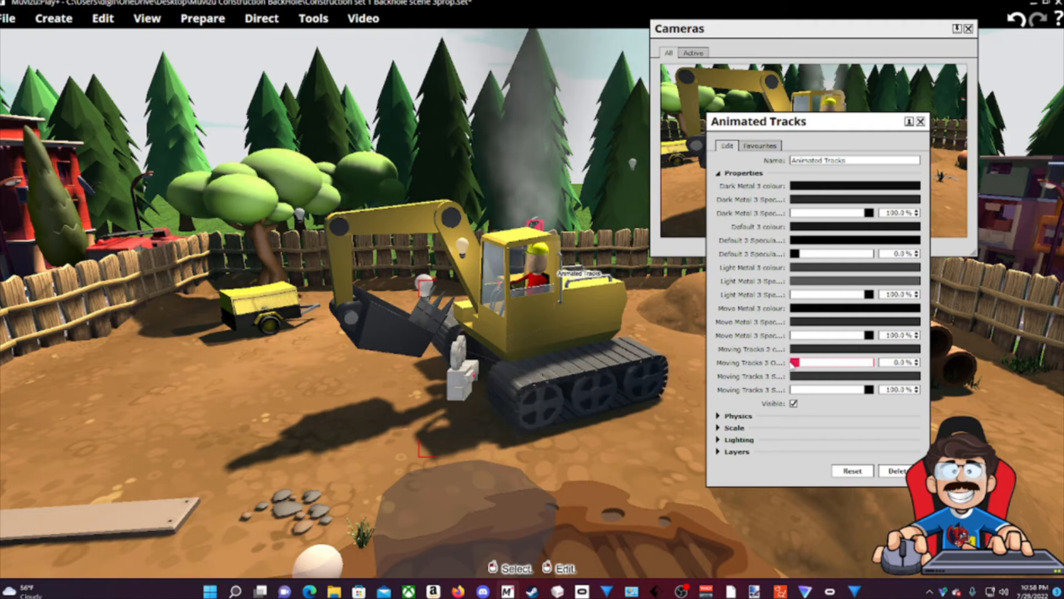
left_click_drag(802, 365, 860, 369)
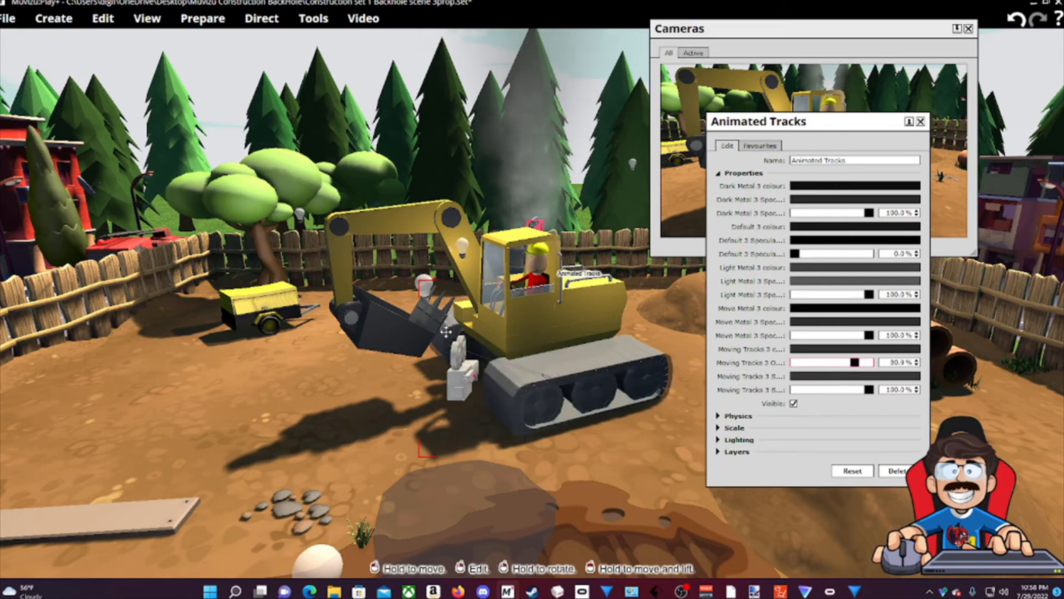
left_click(921, 121)
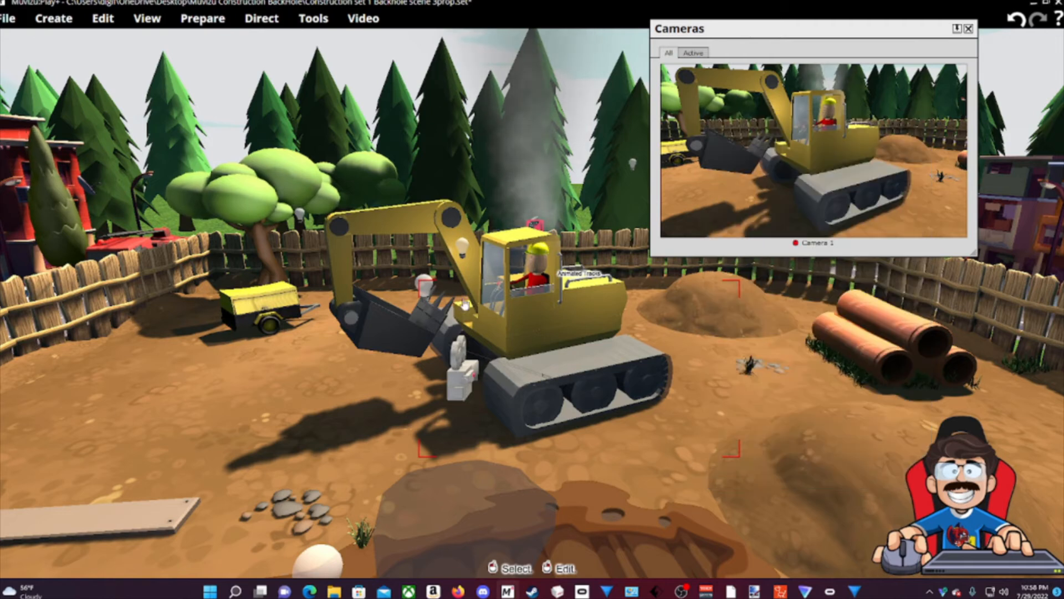
left_click(313, 19)
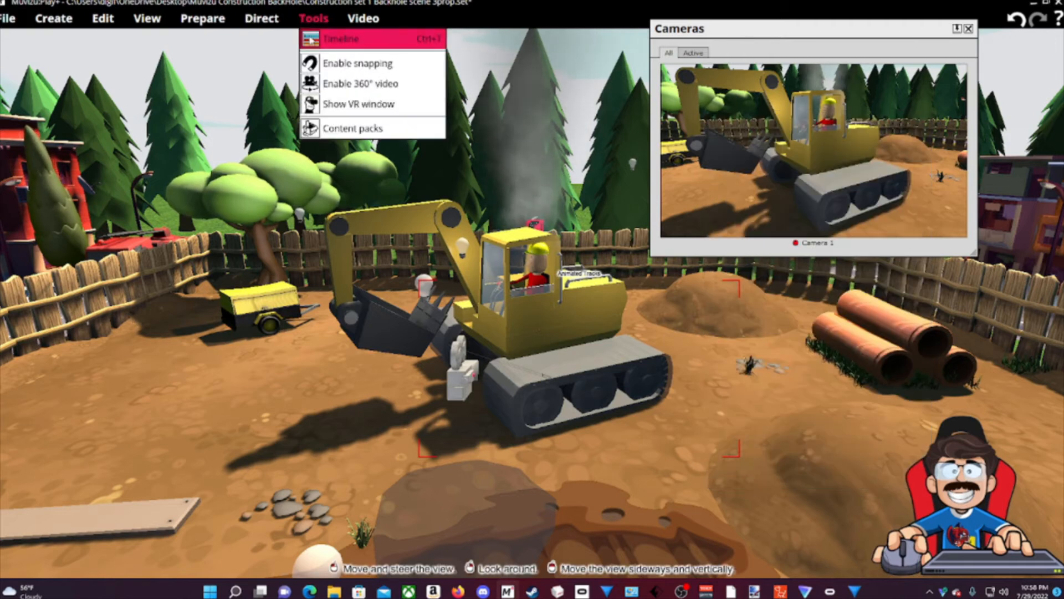
Open the Timeline at the lower right, rewind it, and play the track animation.
left_click(338, 41)
left_click_drag(333, 54, 950, 389)
left_click_drag(823, 428, 745, 428)
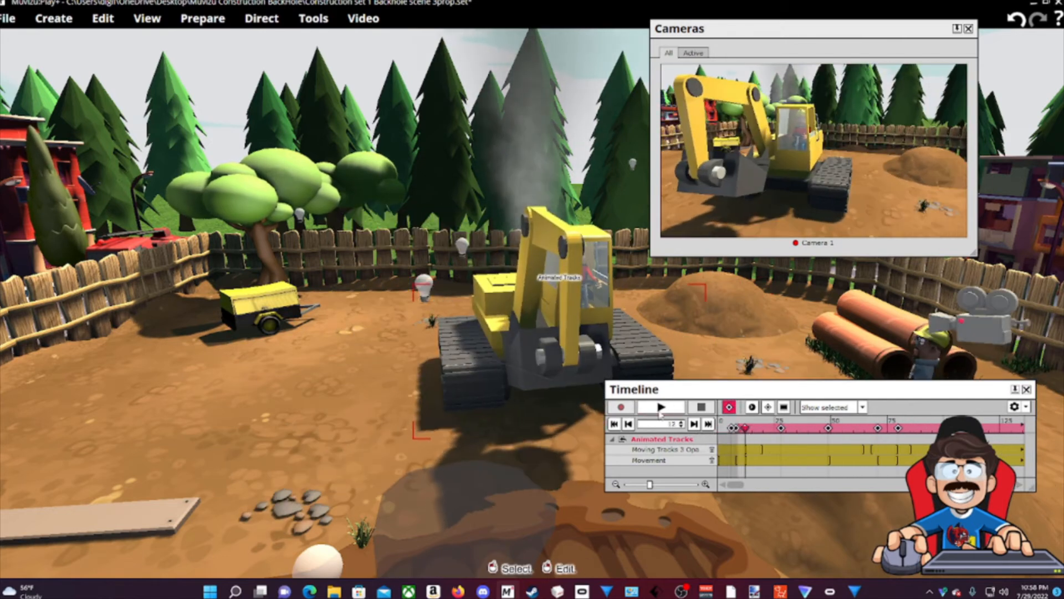
left_click(660, 407)
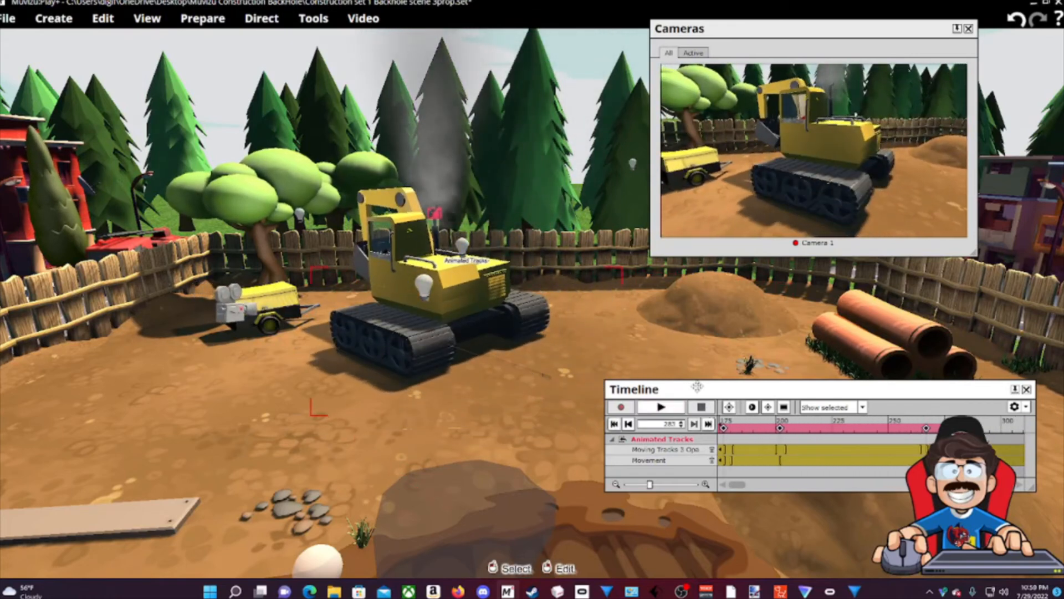
Open the excavator's Prepare properties and switch them to direct mode.
right_click(445, 335)
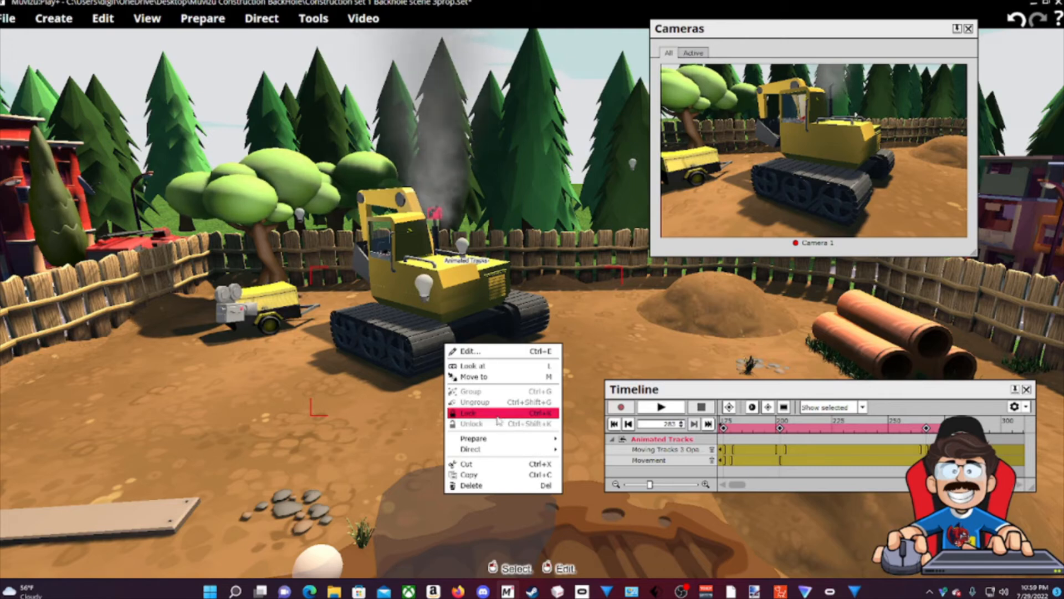
mouse_move(476, 442)
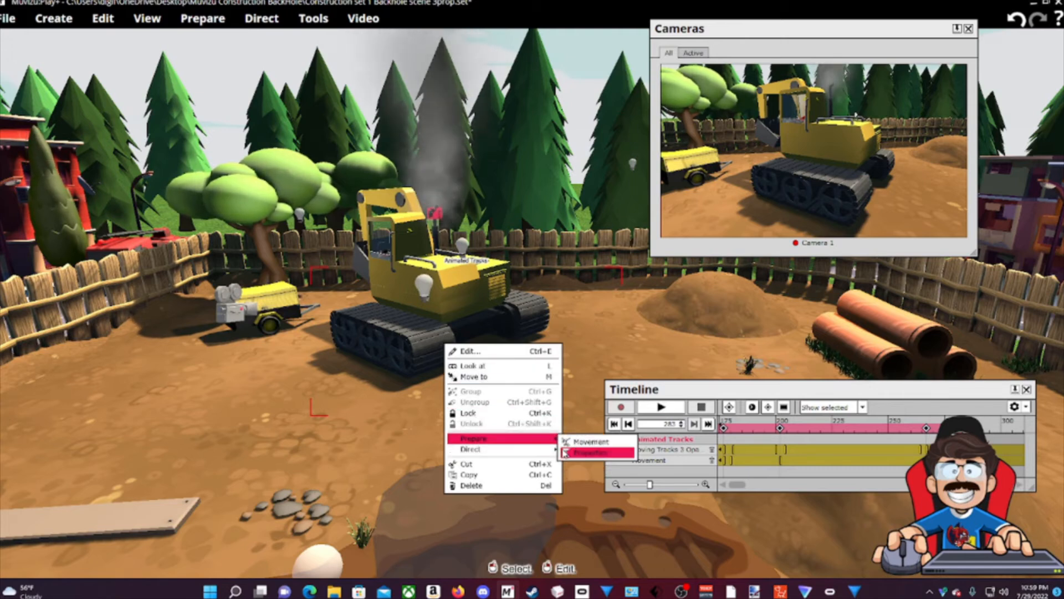
left_click(607, 455)
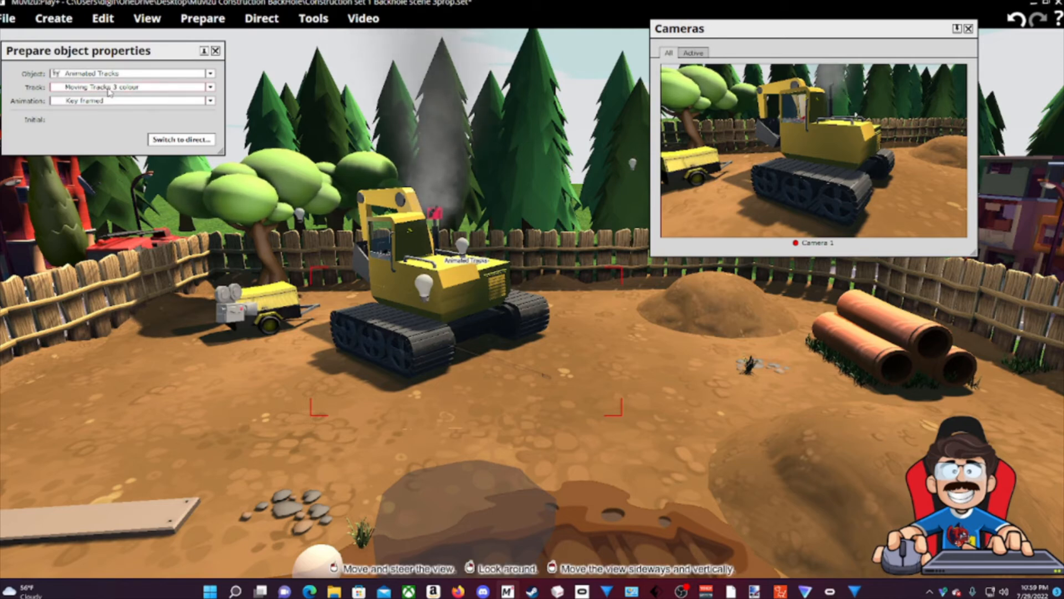
left_click(174, 138)
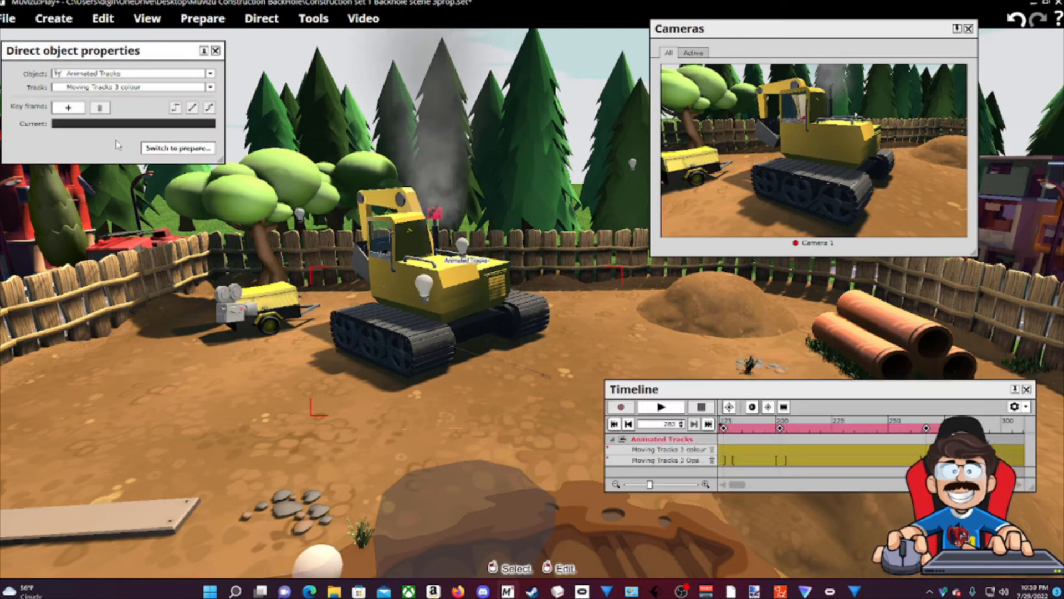
Close the properties and Timeline, and fly the view toward the excavator.
left_click(215, 51)
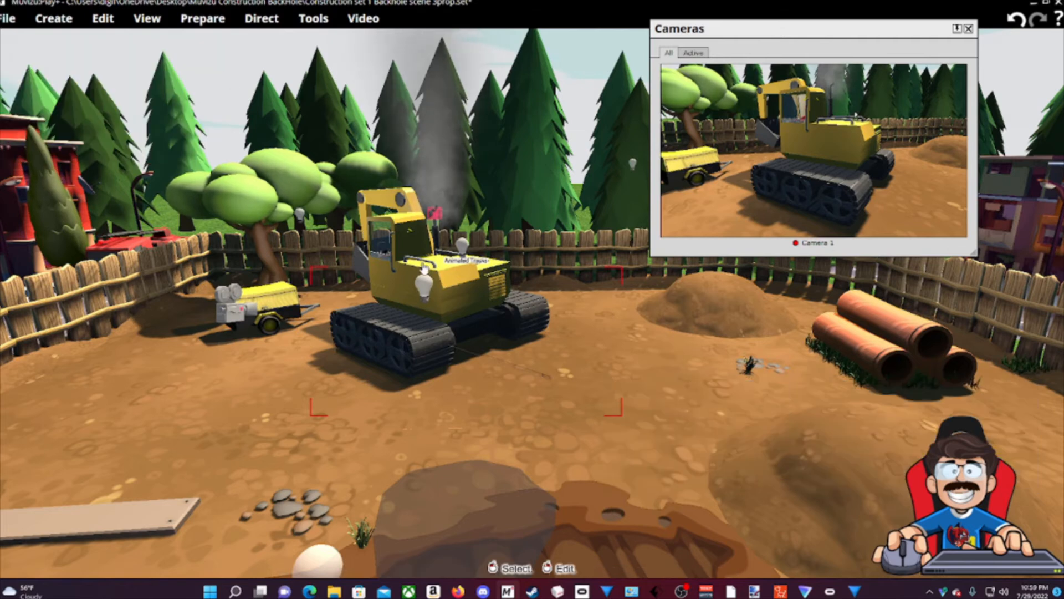
key("Up")
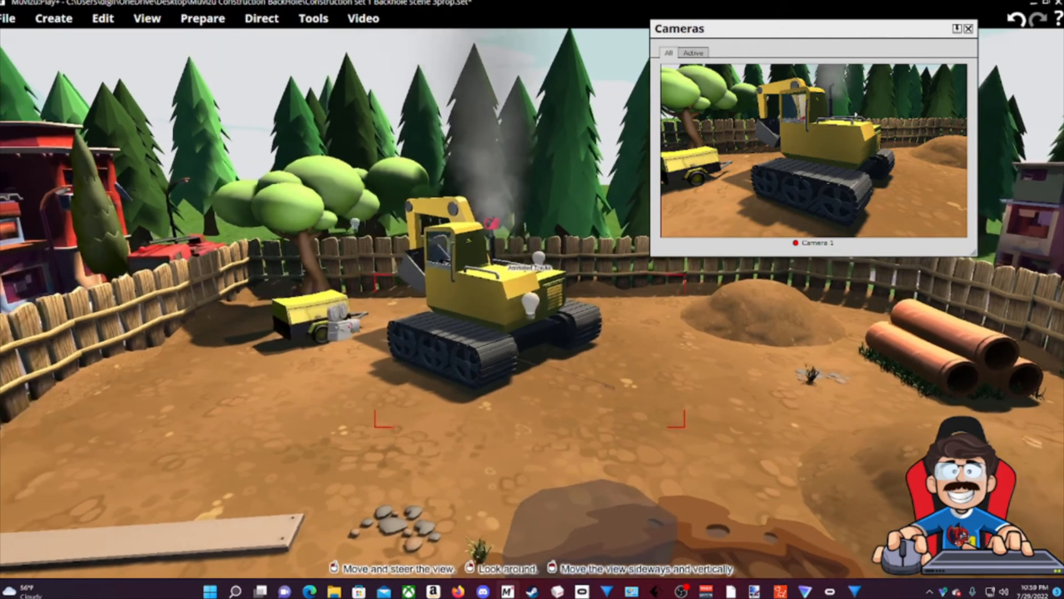
key("Up")
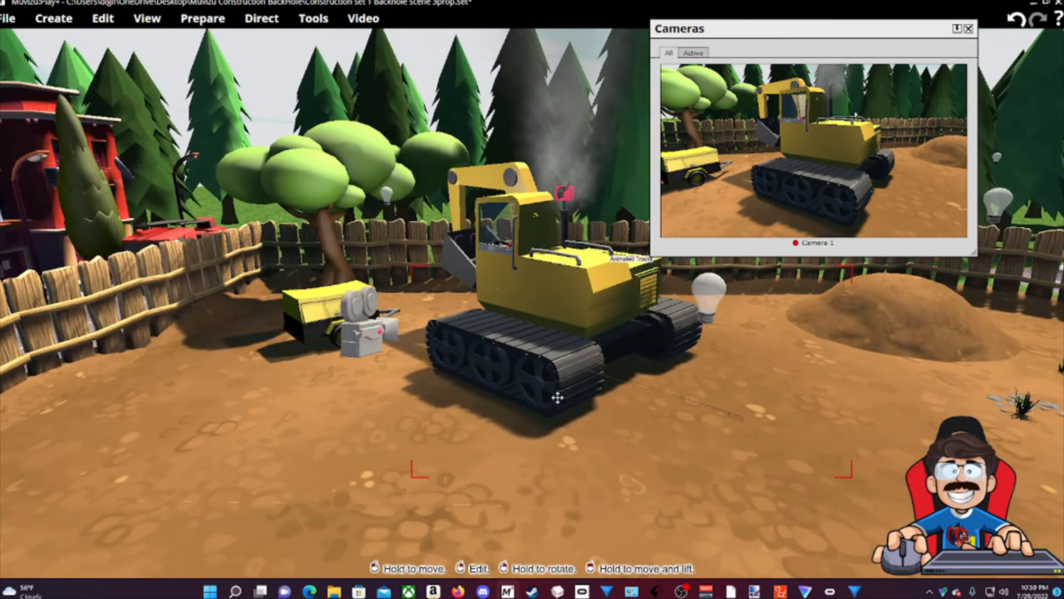
Reopen the Timeline and rewind the excavator animation to frame 0.
left_click(309, 20)
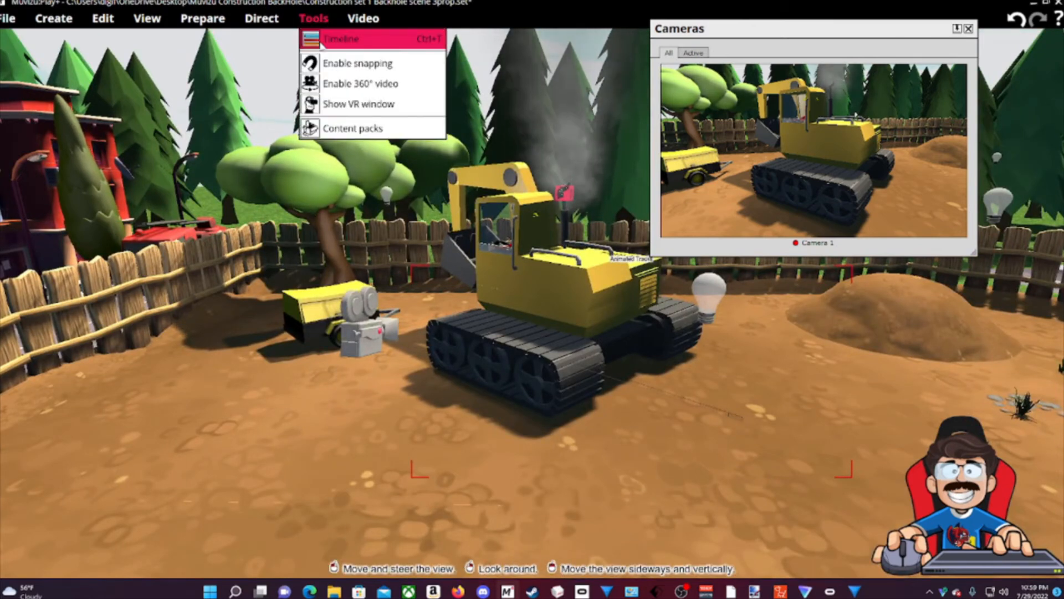
left_click(341, 38)
left_click(778, 447)
left_click_drag(778, 447, 676, 446)
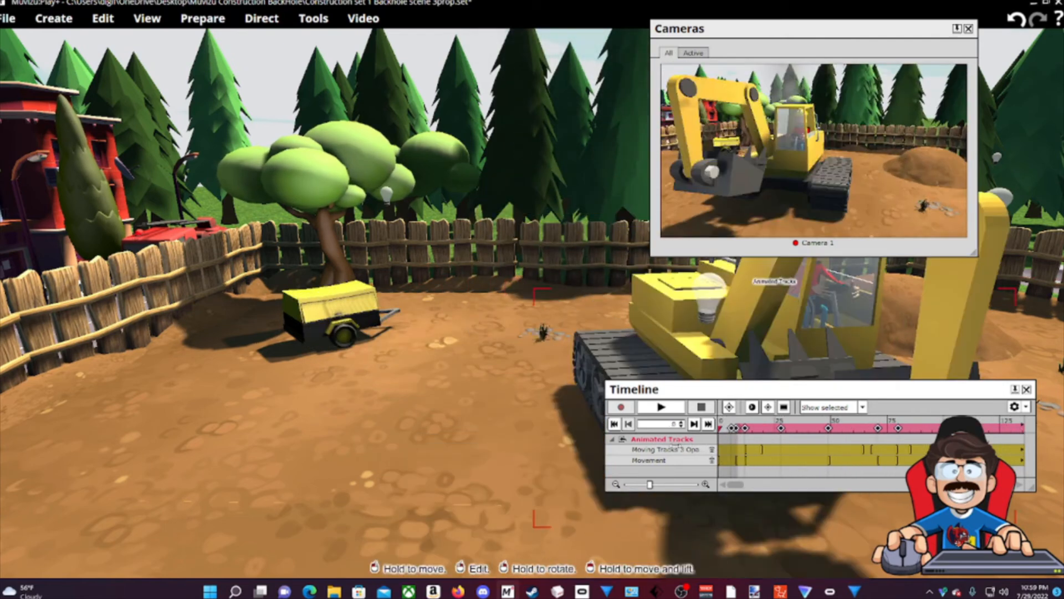
left_click_drag(542, 290, 422, 427)
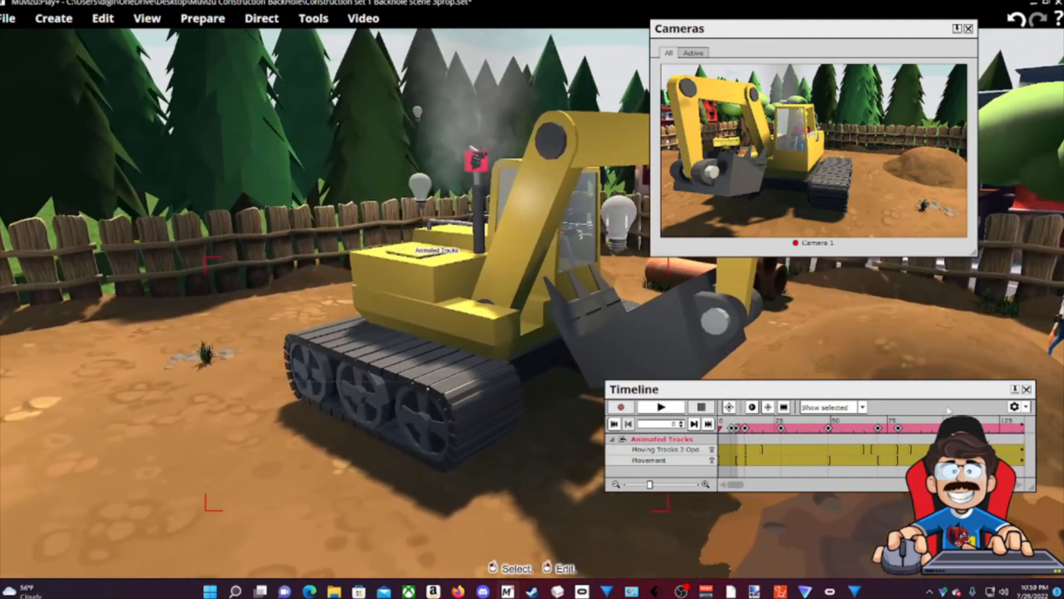
left_click_drag(766, 416, 520, 518)
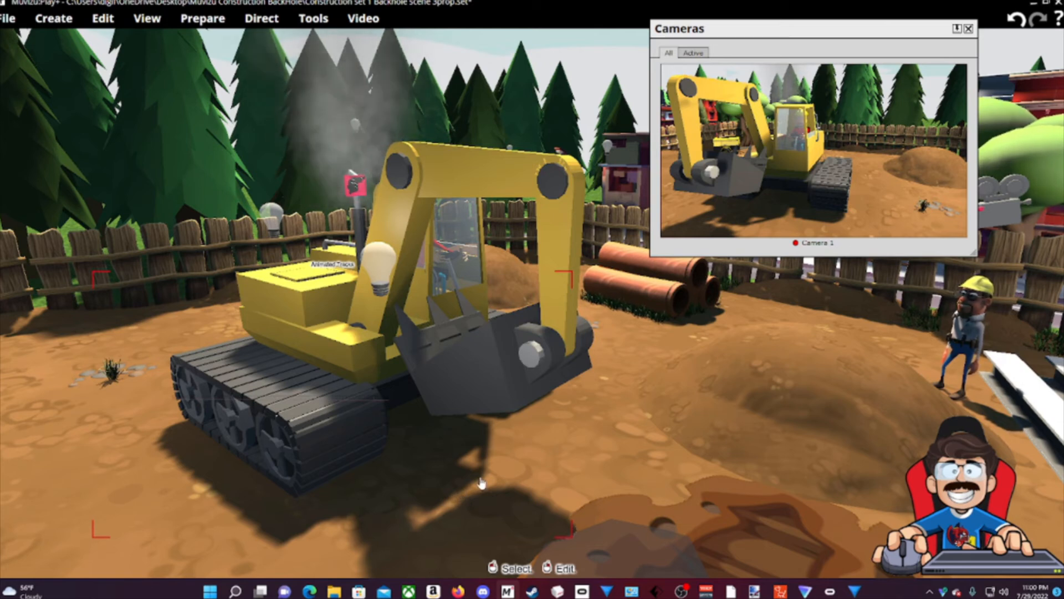
mouse_move(480, 480)
left_mouse_down()
mouse_move(383, 464)
mouse_move(405, 488)
mouse_move(486, 470)
left_mouse_up()
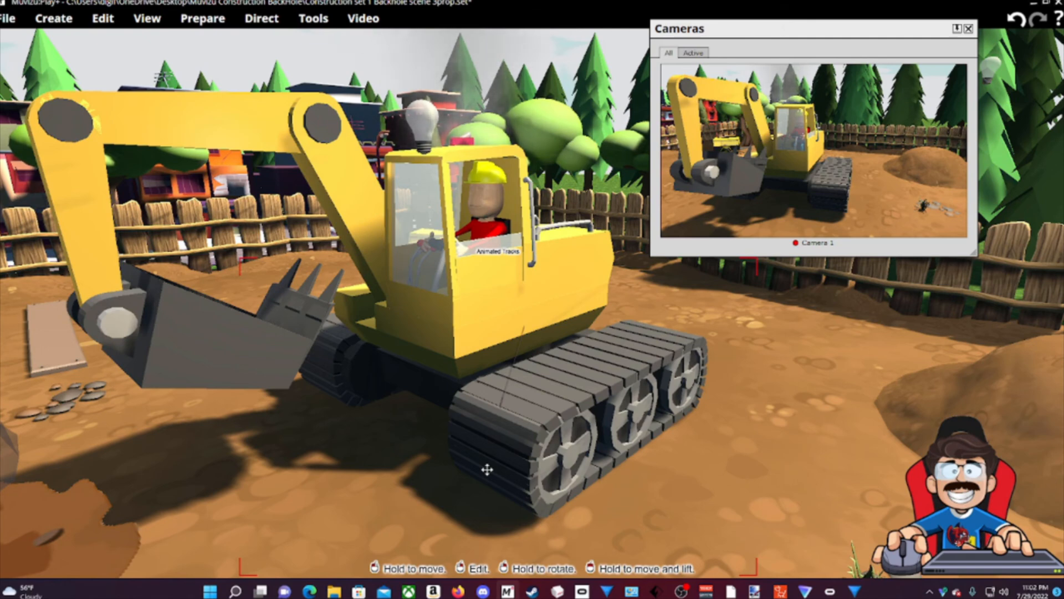
left_click_drag(499, 459, 438, 540)
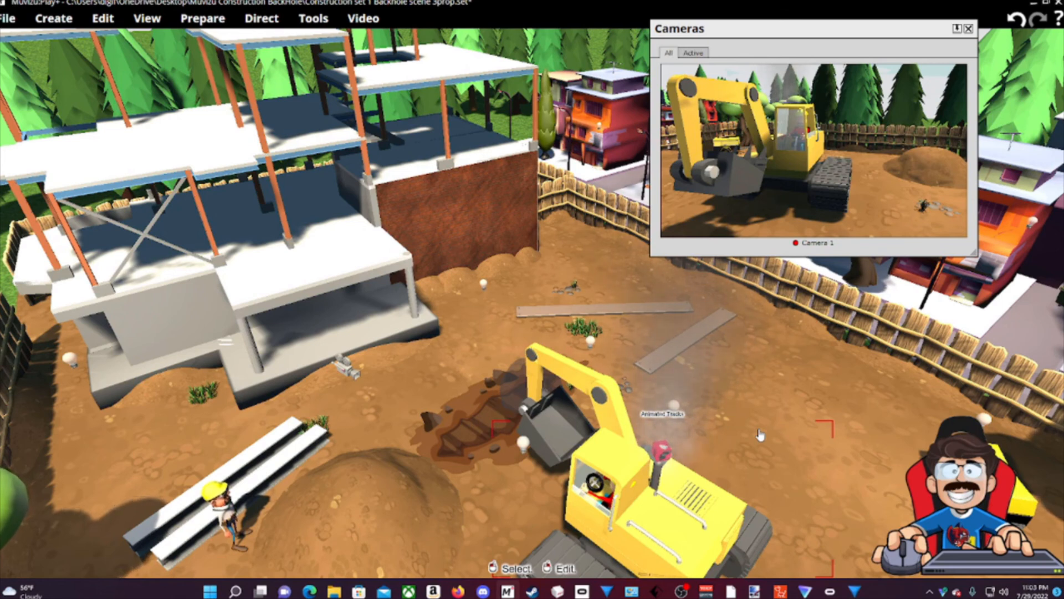
left_click_drag(532, 333, 532, 247)
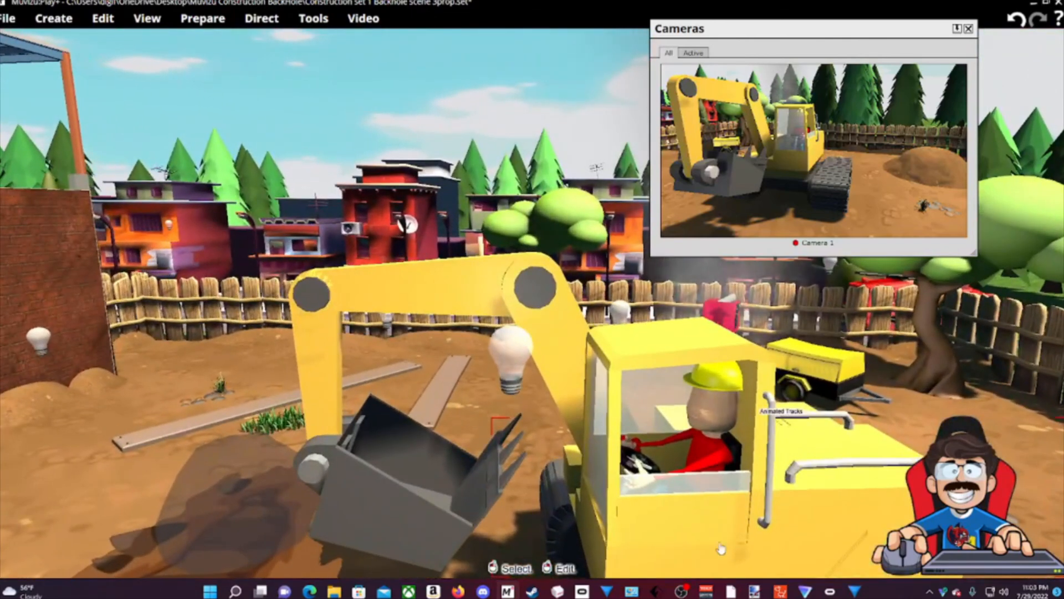
right_click(475, 298)
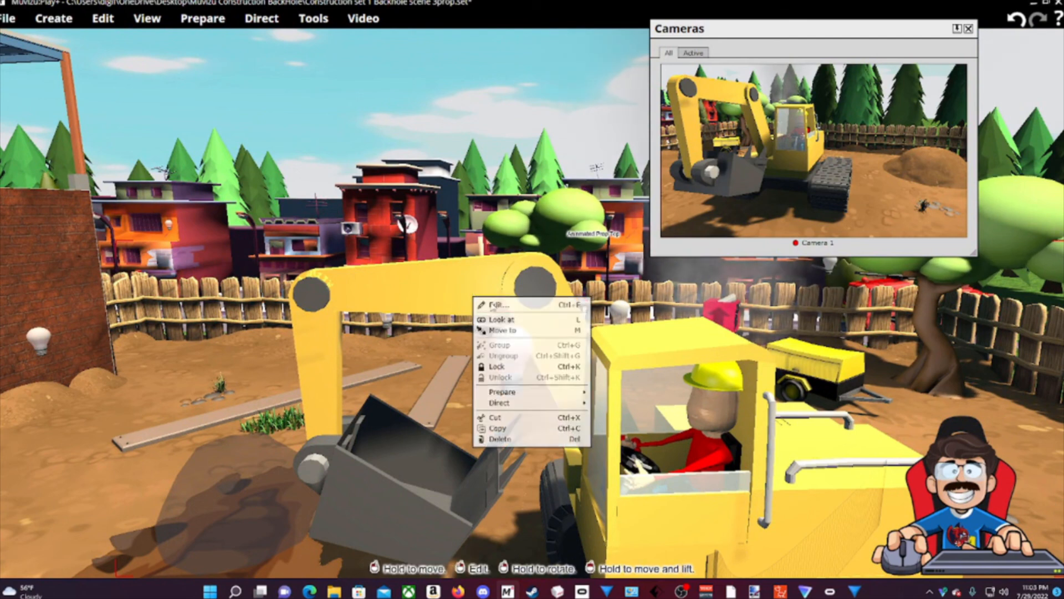
left_click(492, 305)
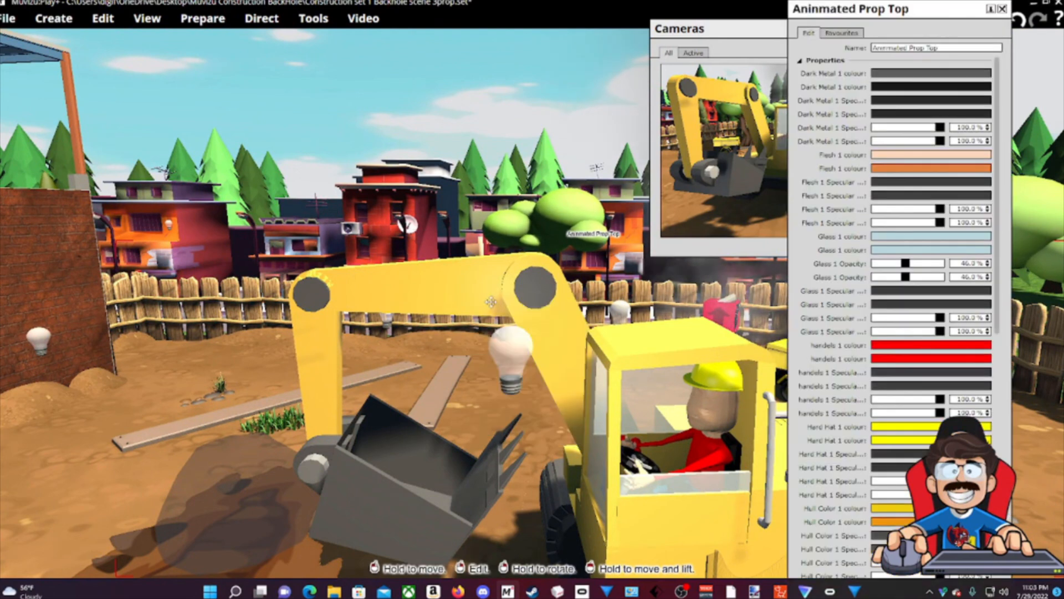
left_click(824, 60)
left_click_drag(863, 219, 479, 140)
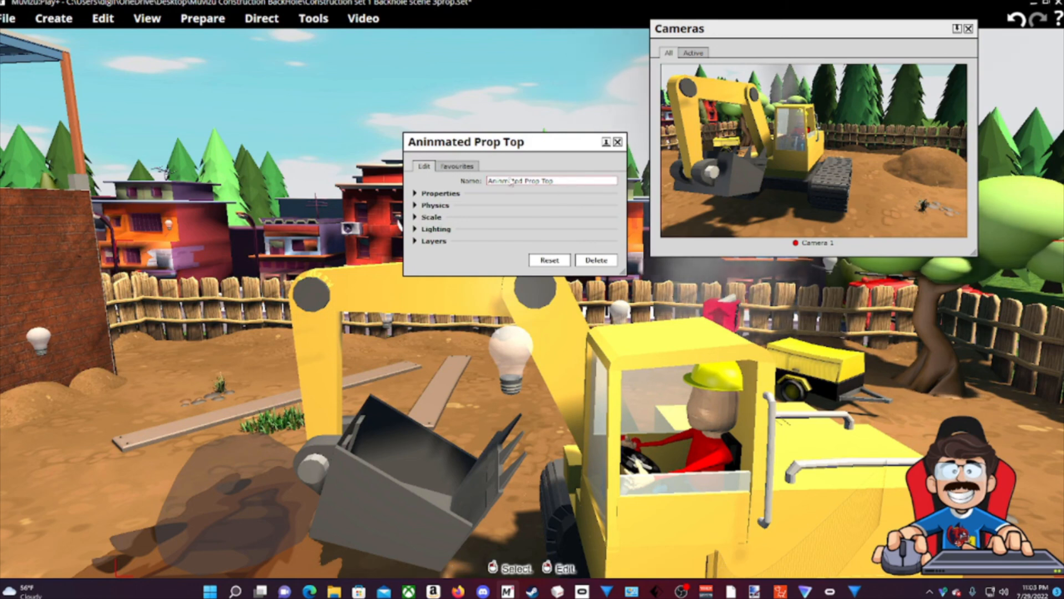
left_click(457, 166)
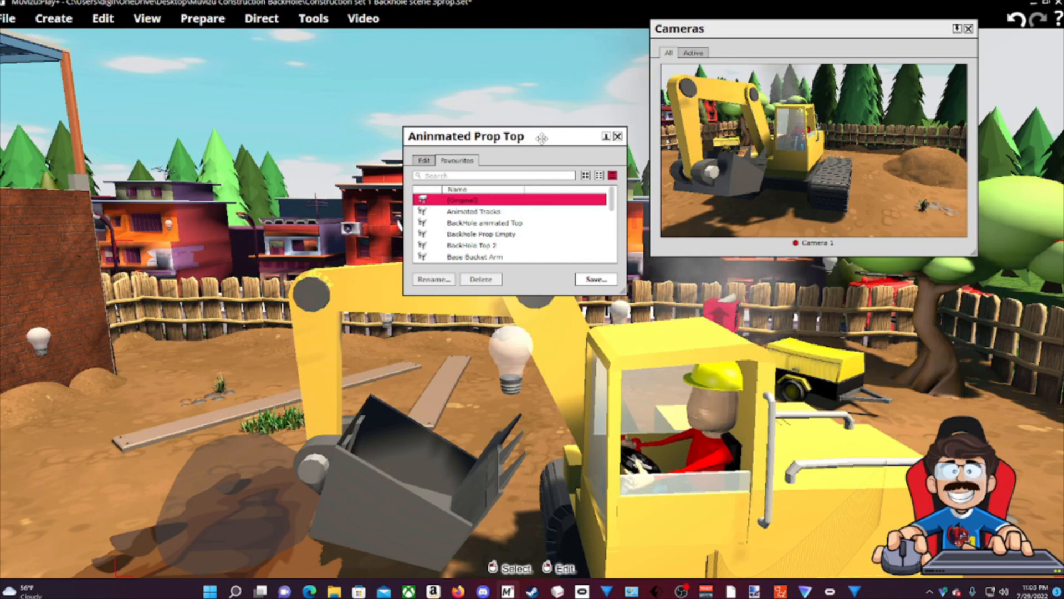
left_click(618, 136)
mouse_move(618, 137)
left_mouse_down()
mouse_move(614, 108)
mouse_move(615, 141)
left_mouse_up()
left_click_drag(532, 299, 332, 388)
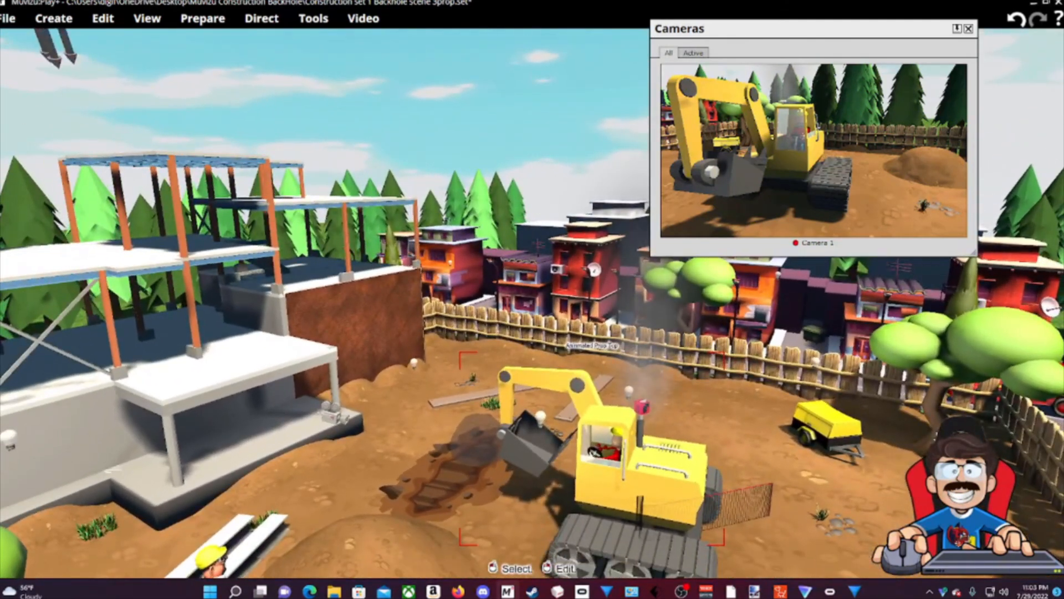